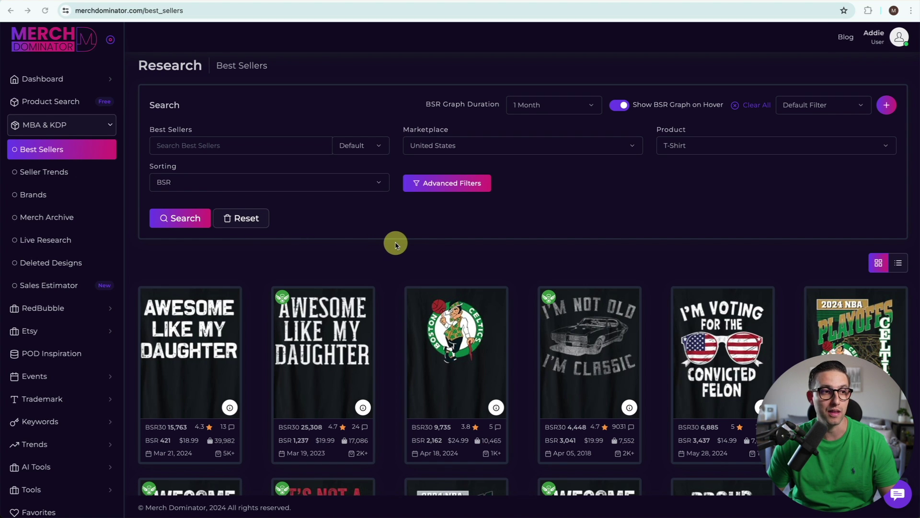
# Step: Scroll the Best Sellers grid to the Steppin into Juneteenth card and view its BSR chart and action icons
pyautogui.scroll(-15, 393, 245)
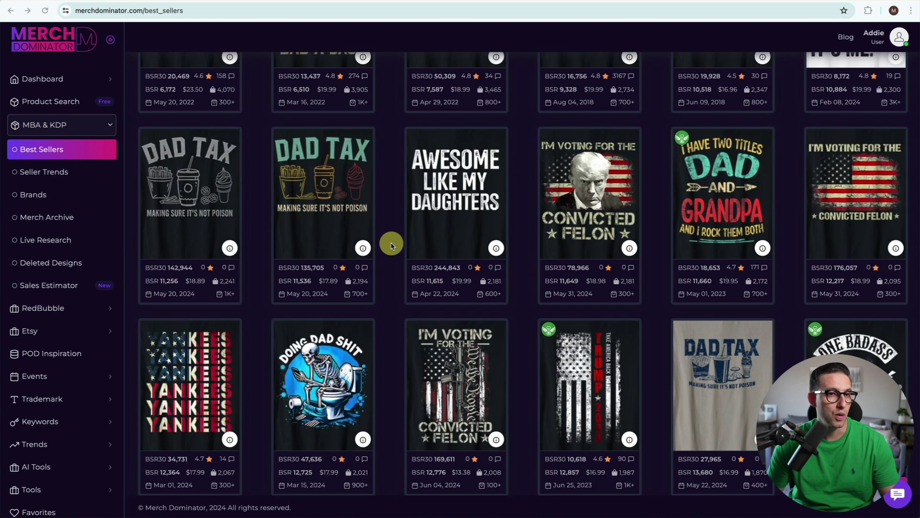
pyautogui.scroll(-5, 392, 246)
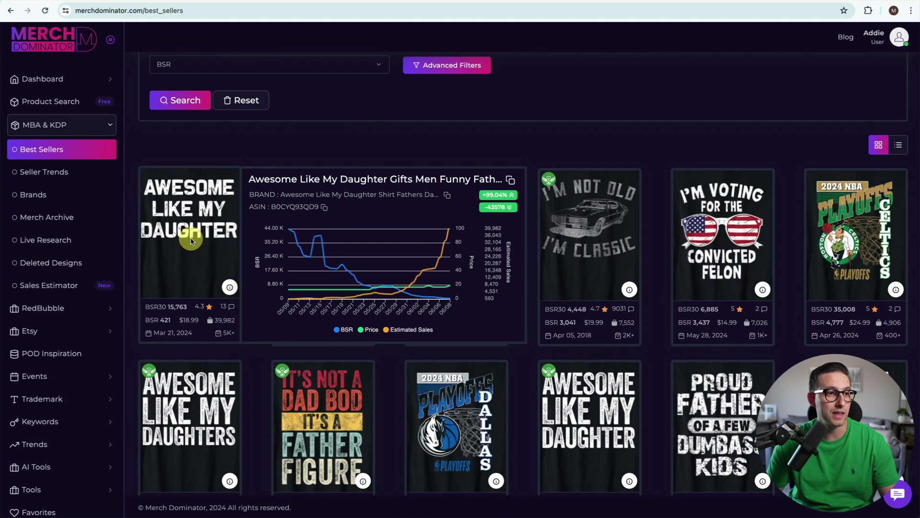
pyautogui.moveTo(287, 233)
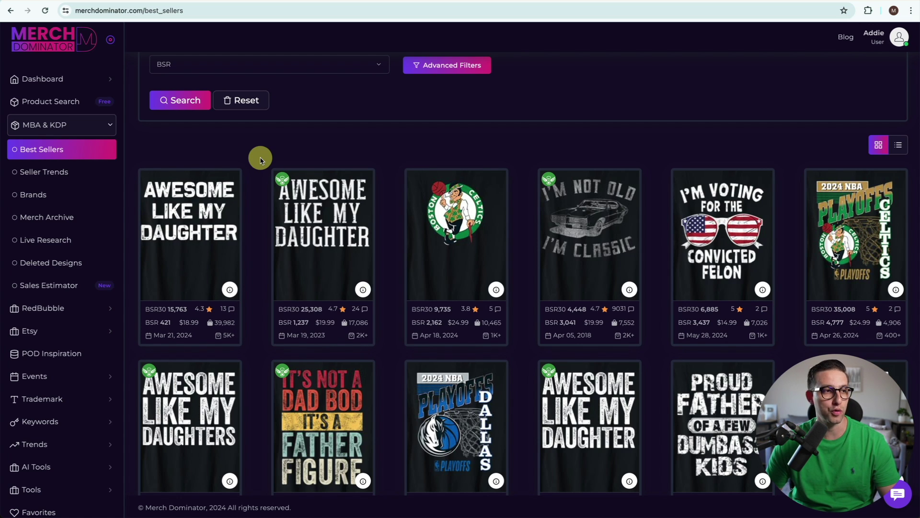
pyautogui.scroll(-15, 260, 159)
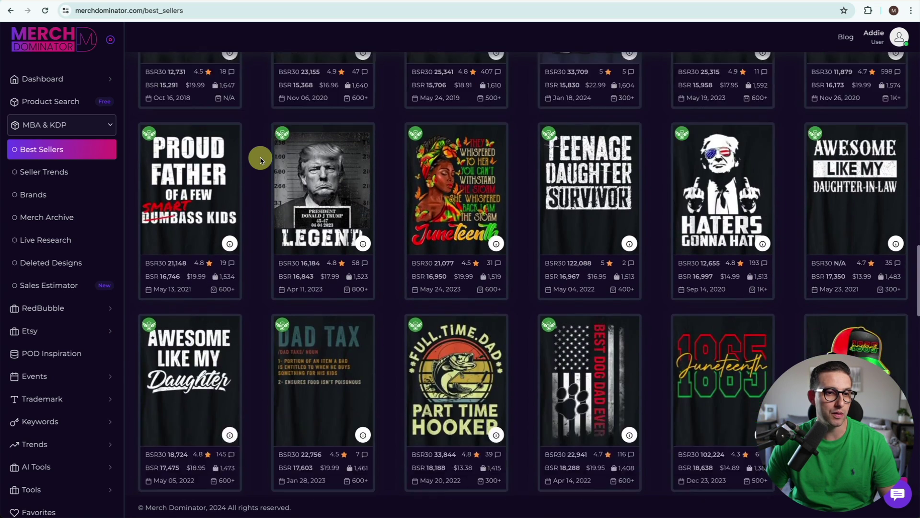
pyautogui.scroll(-5, 260, 160)
pyautogui.moveTo(730, 287)
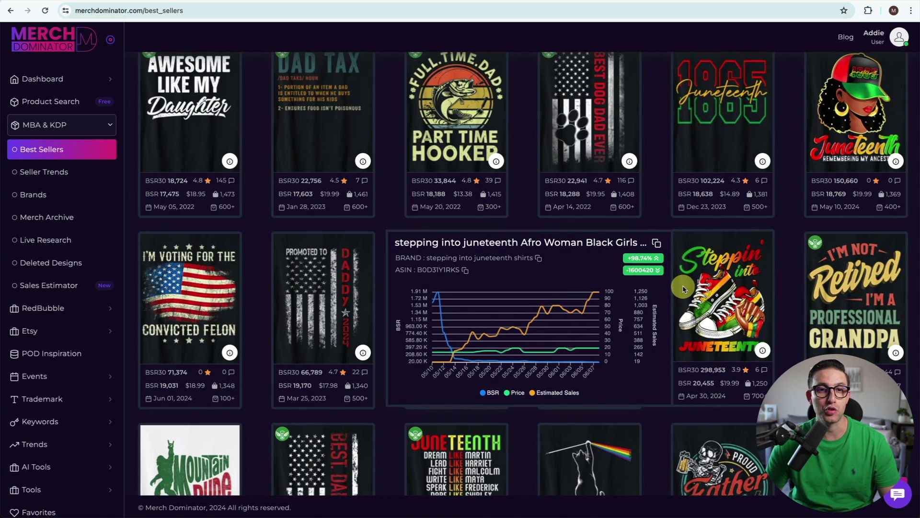
pyautogui.scroll(-1, 684, 291)
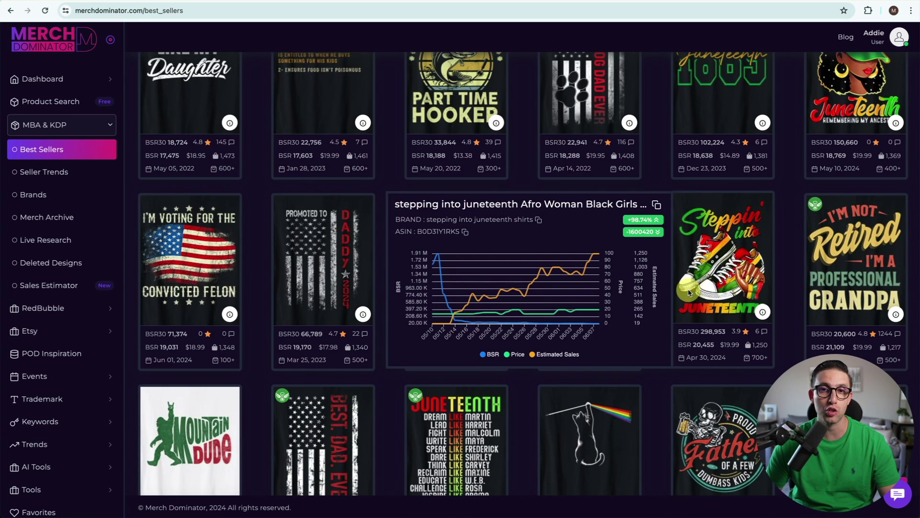
# Step: Send the Juneteenth sneaker design's title to Product Search
pyautogui.moveTo(733, 311)
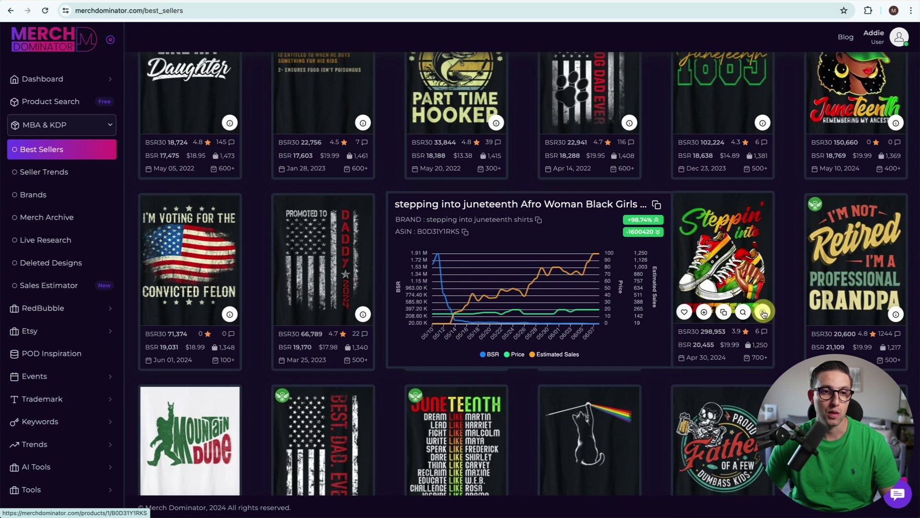
pyautogui.click(744, 312)
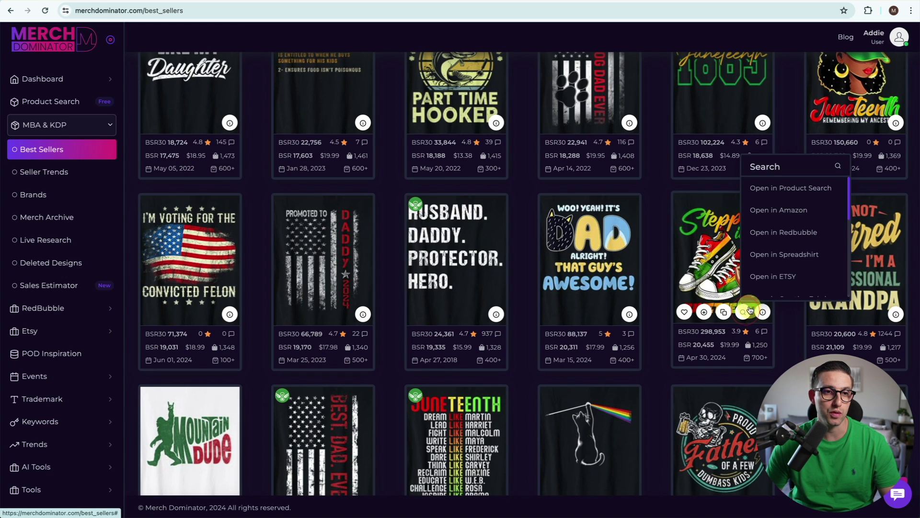
pyautogui.click(778, 190)
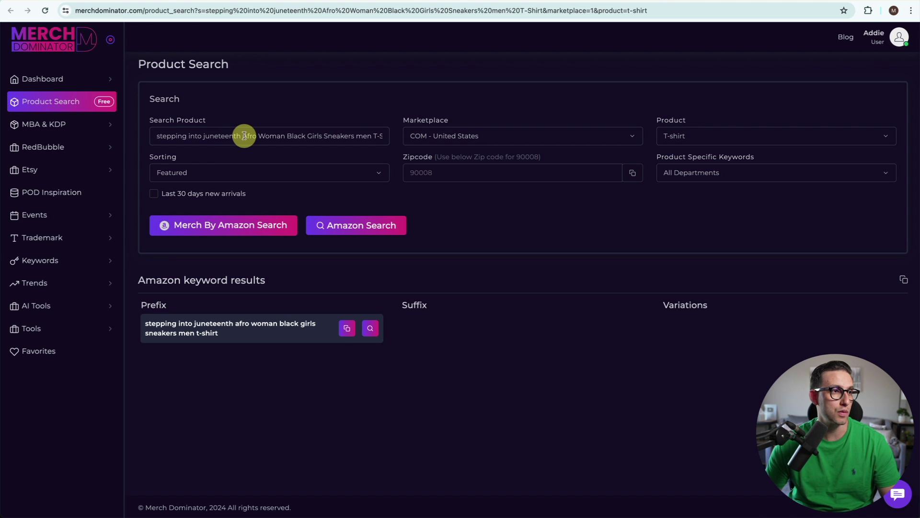
# Step: Trim the query to 'stepping into juneteenth' and run a Merch By Amazon search
pyautogui.moveTo(244, 135); pyautogui.dragTo(421, 136)
pyautogui.press('BackSpace')
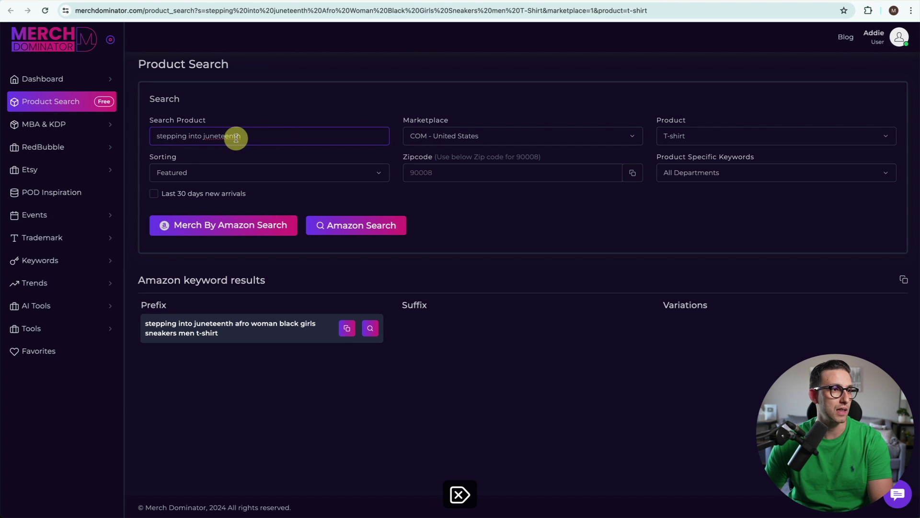
pyautogui.scroll(-3, 249, 191)
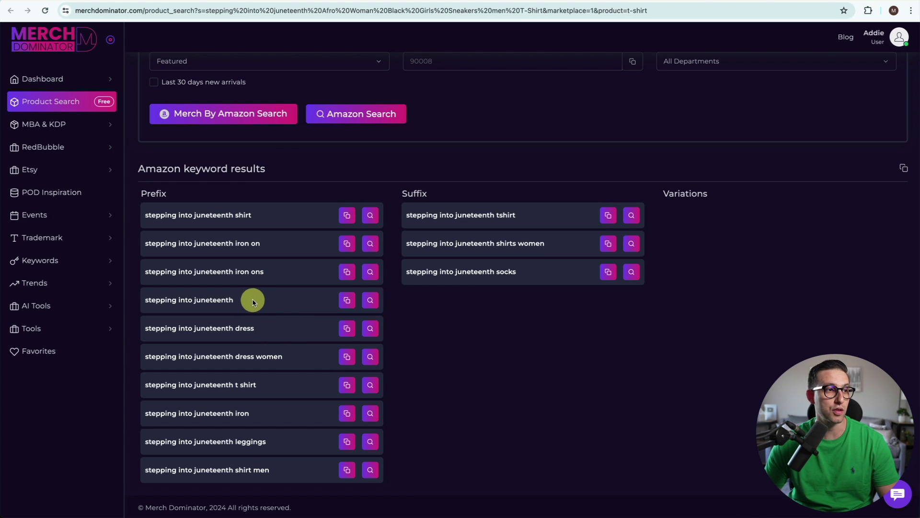
pyautogui.scroll(3, 240, 287)
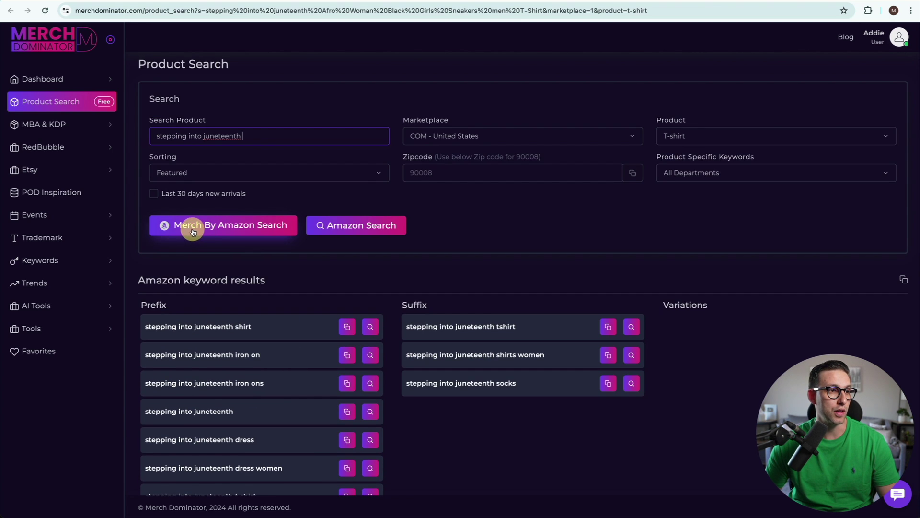
pyautogui.click(224, 229)
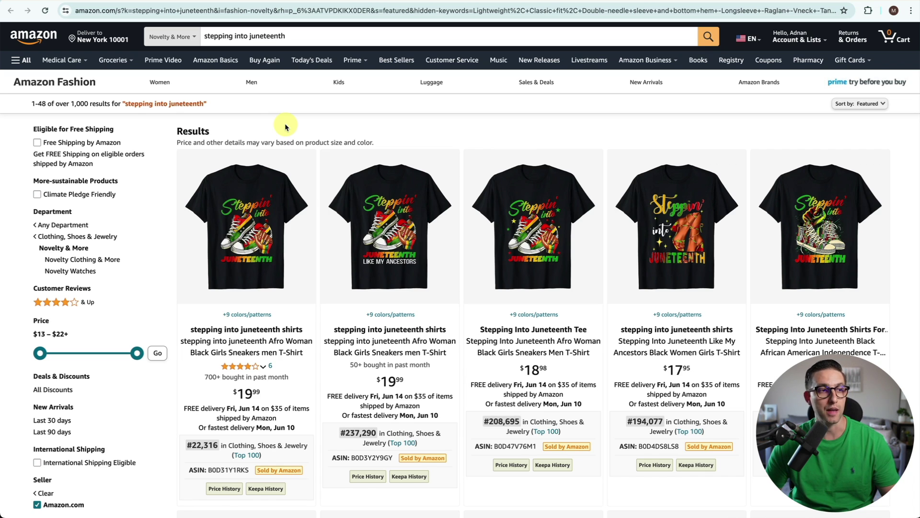
# Step: Scroll through the Amazon results for 'stepping into juneteenth', comparing sales ranks and prices
pyautogui.scroll(-3, 177, 167)
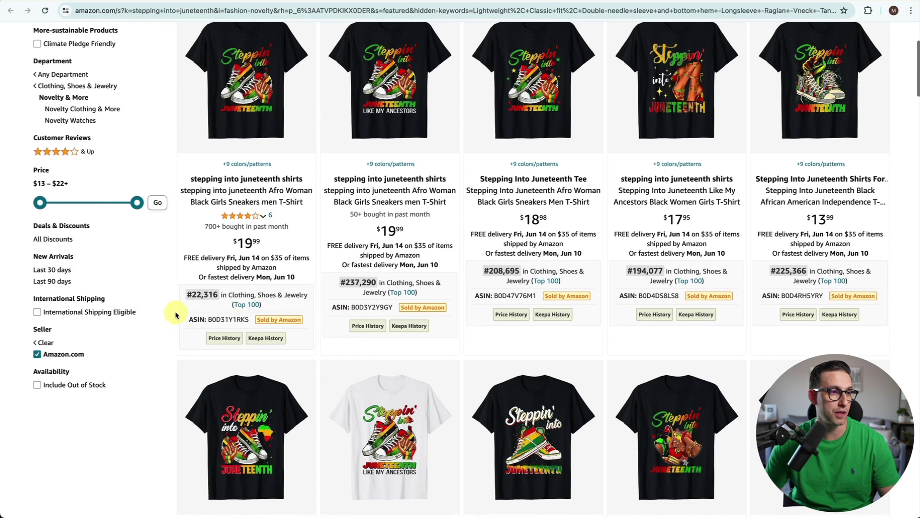
pyautogui.scroll(-6, 175, 317)
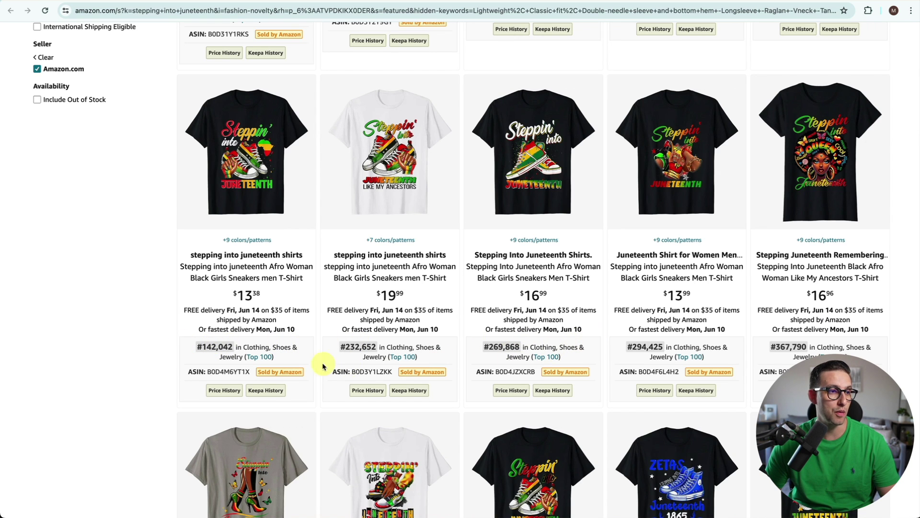
pyautogui.scroll(-2, 396, 272)
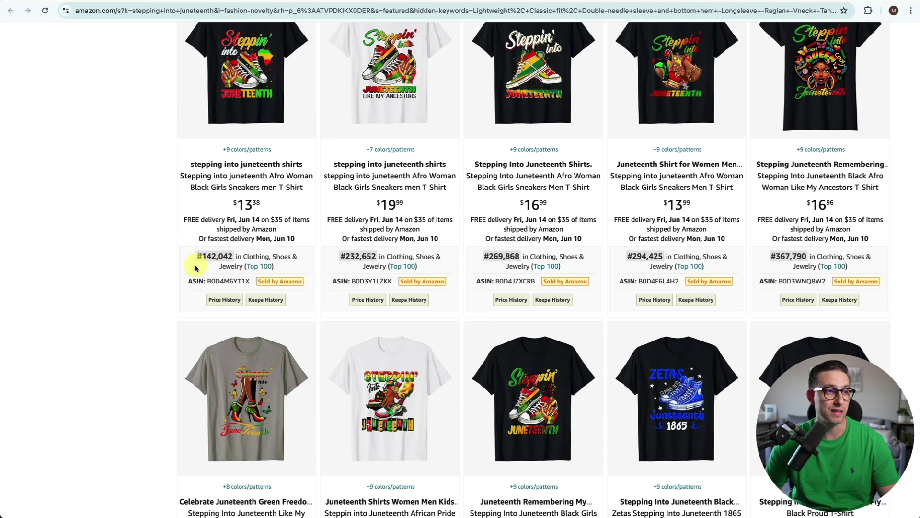
pyautogui.scroll(-3, 194, 266)
pyautogui.scroll(3, 194, 266)
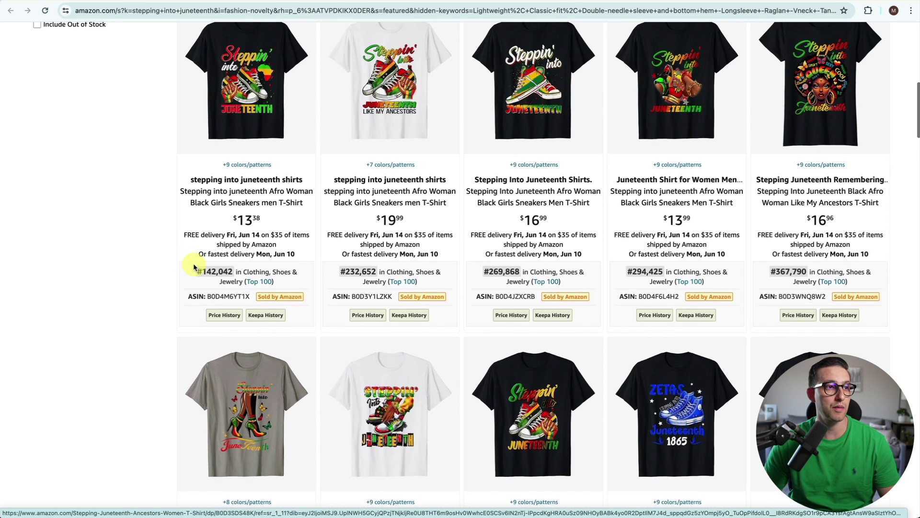
pyautogui.scroll(5, 194, 266)
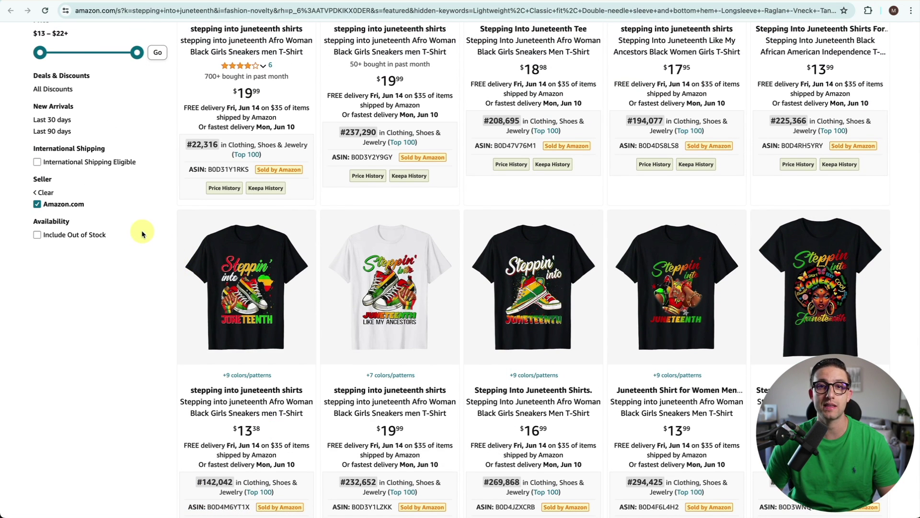
pyautogui.scroll(6, 169, 232)
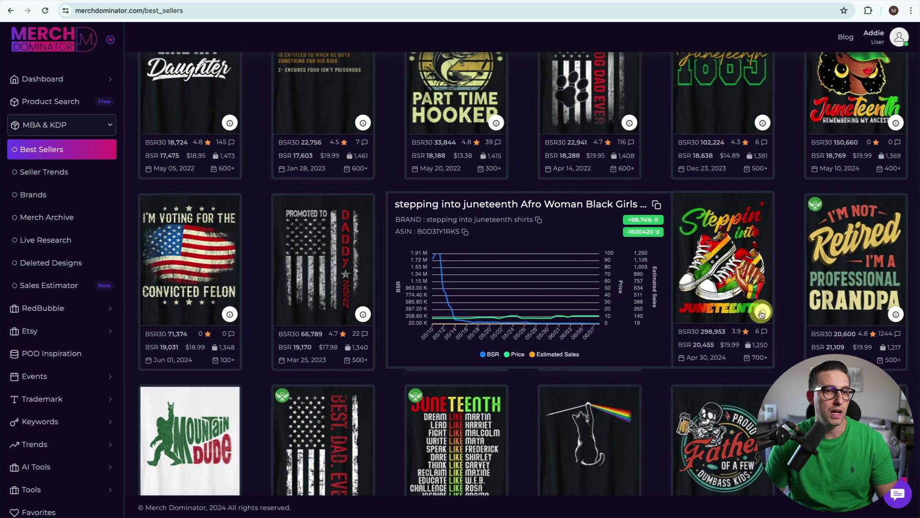
# Step: Open the Juneteenth sneaker shirt's details and its trademark check of the listing wording
pyautogui.click(762, 311)
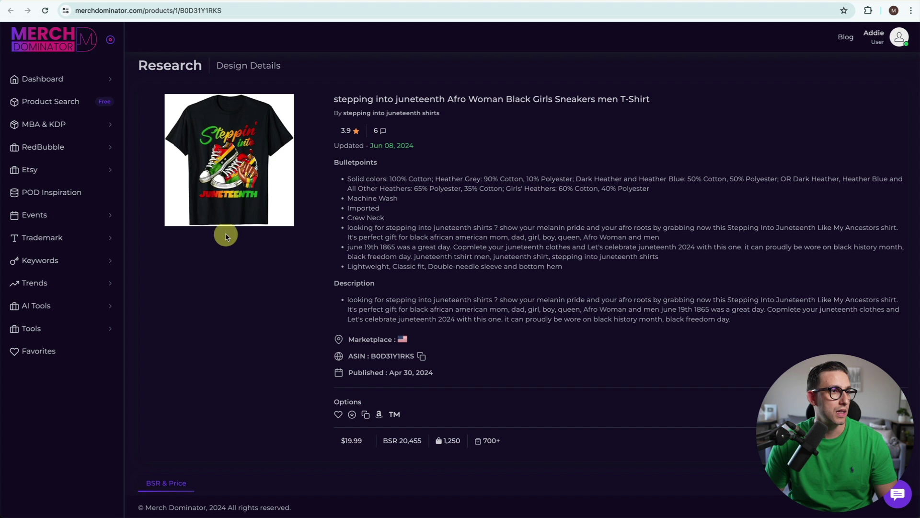
pyautogui.click(395, 415)
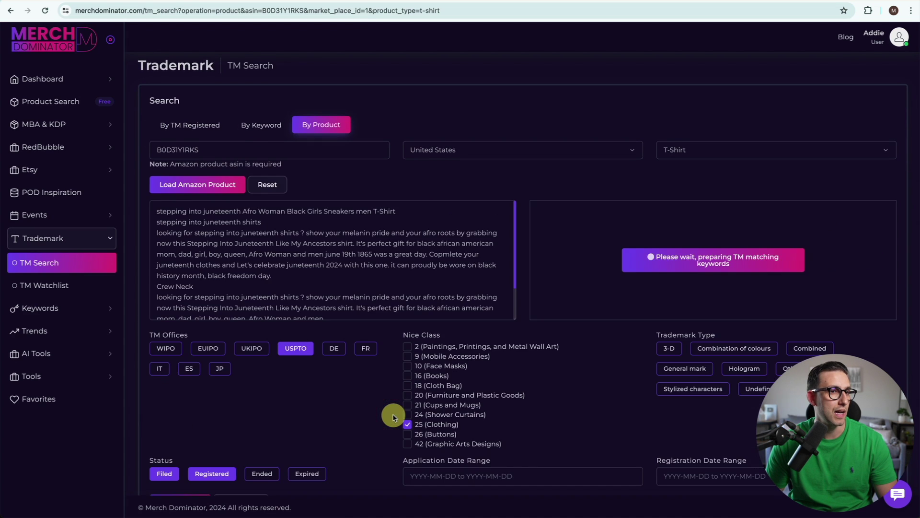
pyautogui.scroll(-4, 306, 307)
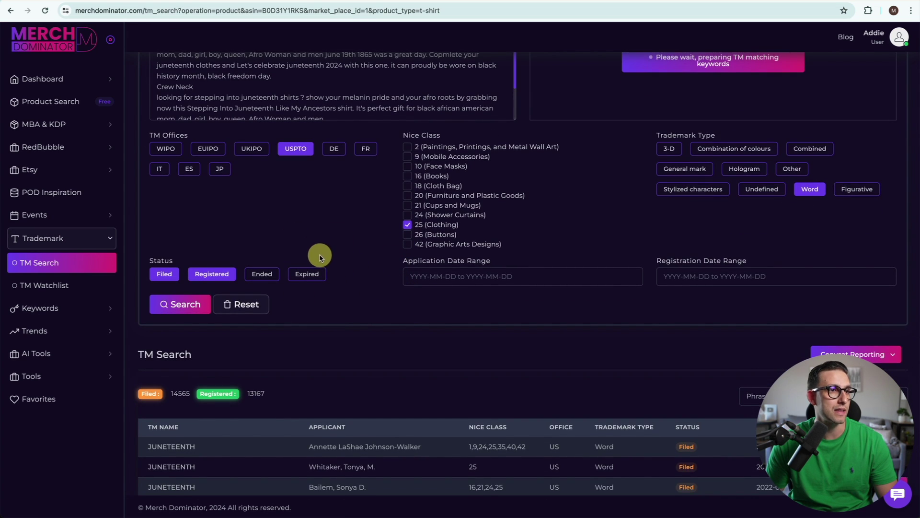
pyautogui.scroll(3, 324, 262)
pyautogui.scroll(-1, 324, 262)
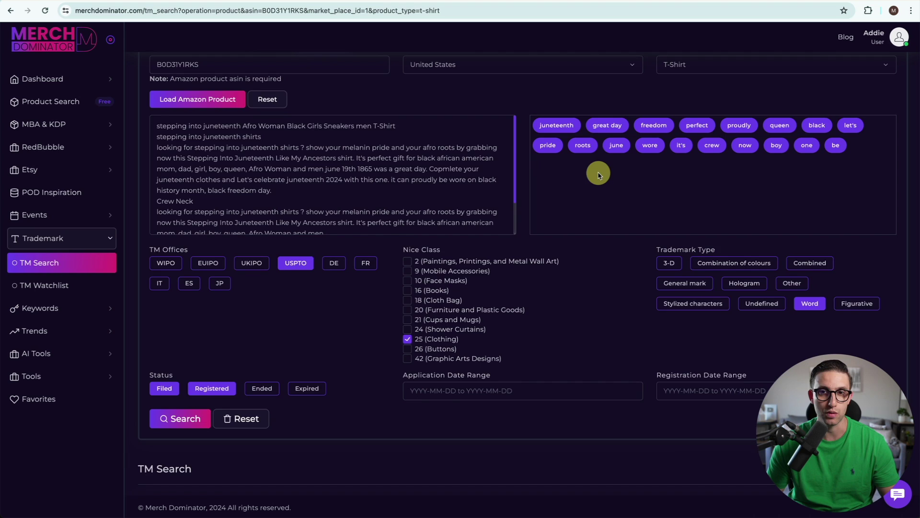
pyautogui.scroll(1, 214, 405)
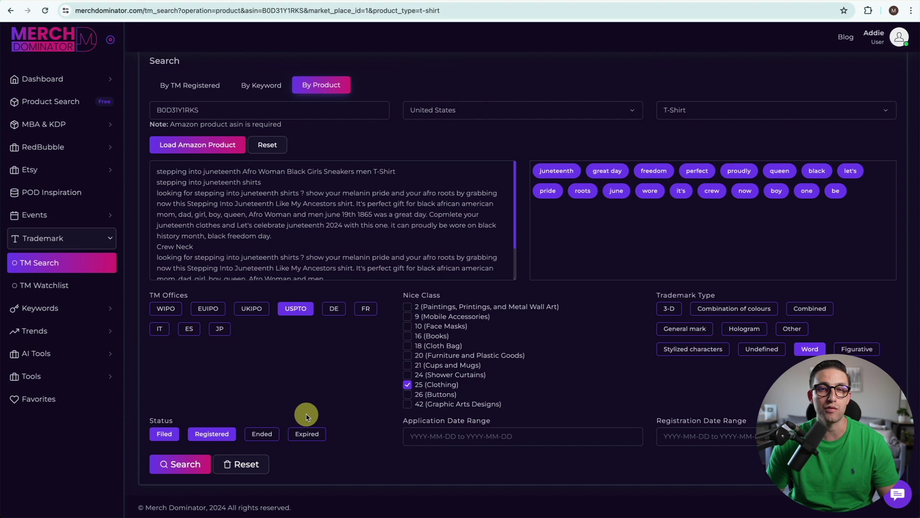
# Step: Run the trademark search for registered clothing marks, excluding filed trademarks
pyautogui.click(167, 436)
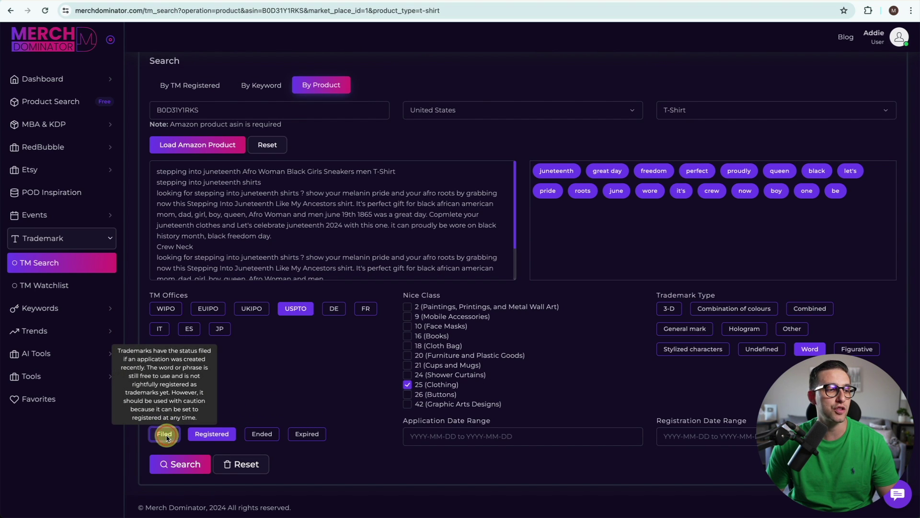
pyautogui.click(184, 465)
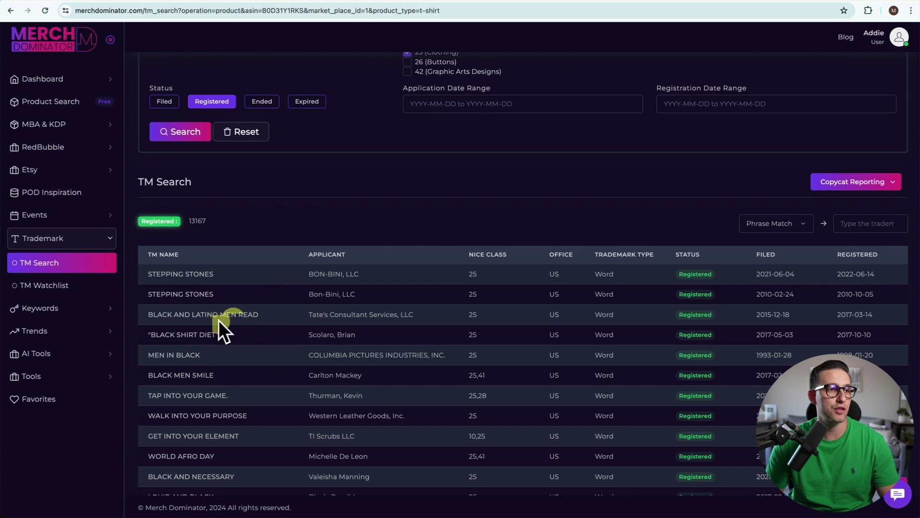
pyautogui.scroll(6, 267, 335)
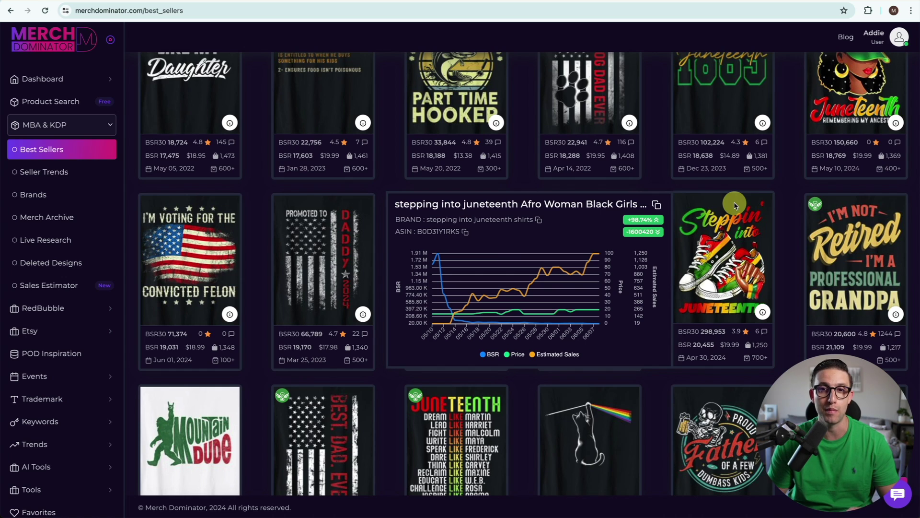
# Step: Bring up the kittl.com tab showing the 'What do you want to create?' template gallery
pyautogui.moveTo(705, 312)
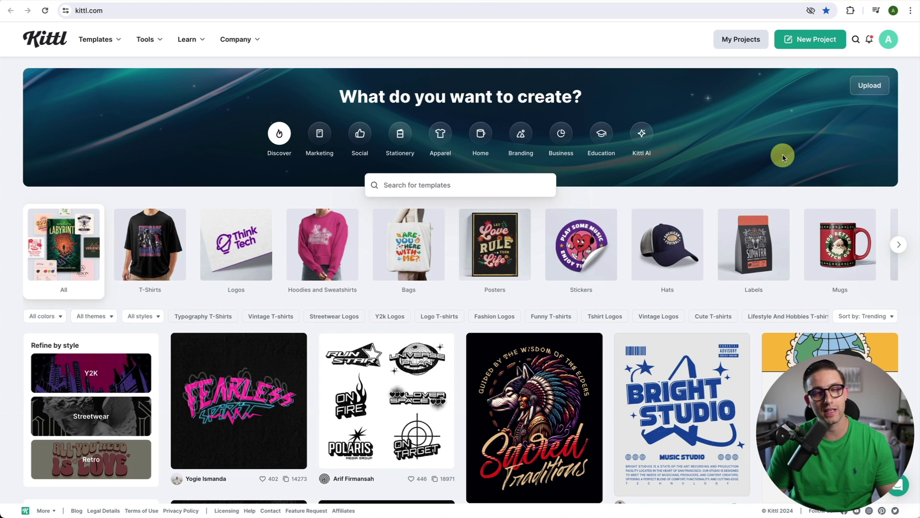
# Step: Create a new project from the POD Presets Merch by Amazon T-Shirt preset (4500 × 5400 px)
pyautogui.click(811, 44)
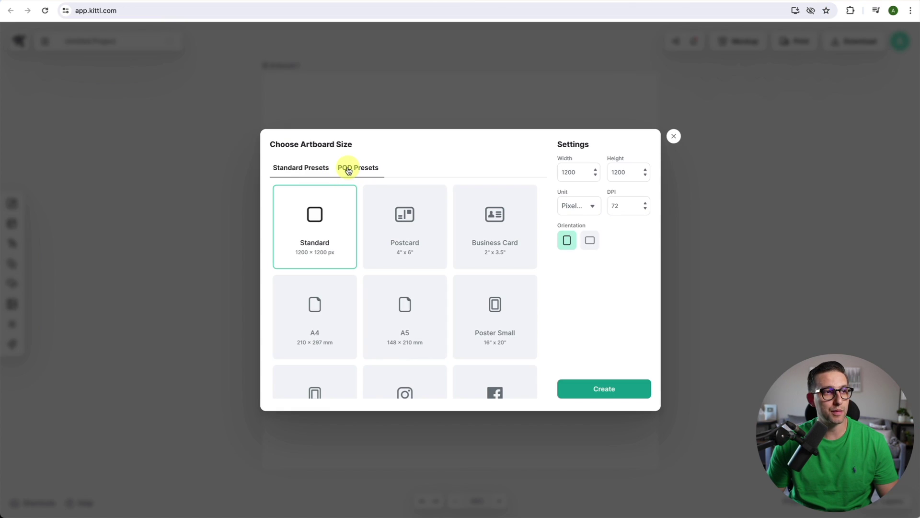
pyautogui.click(357, 170)
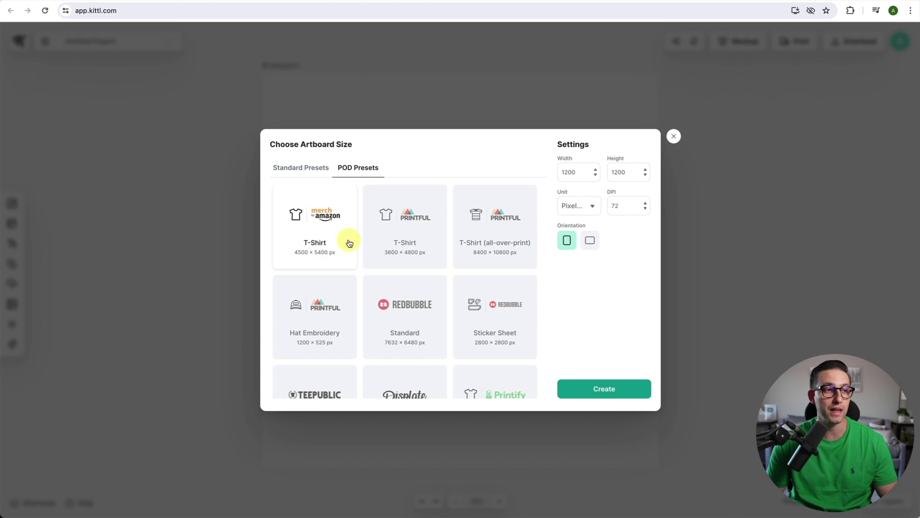
pyautogui.click(320, 247)
pyautogui.click(605, 389)
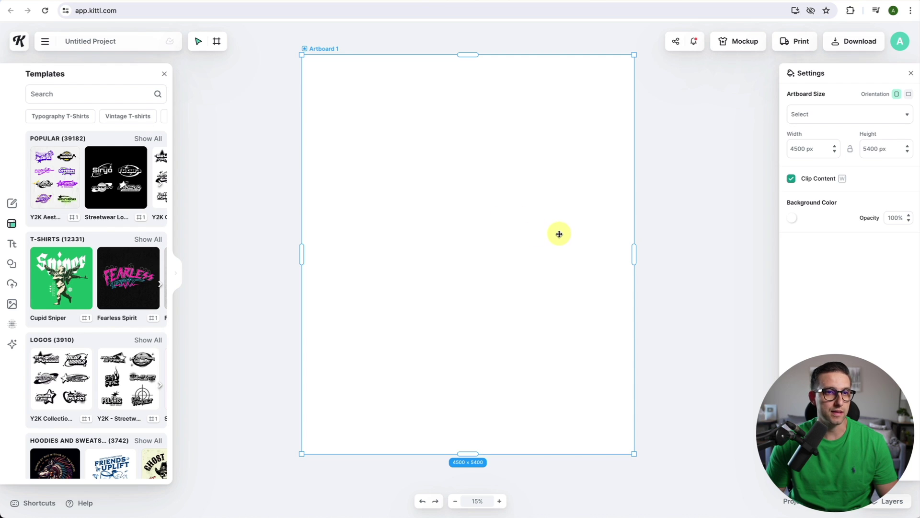
# Step: Set the artboard background to black and drag the downloaded Juneteenth sneaker PNG onto the canvas
pyautogui.click(796, 222)
pyautogui.click(468, 148)
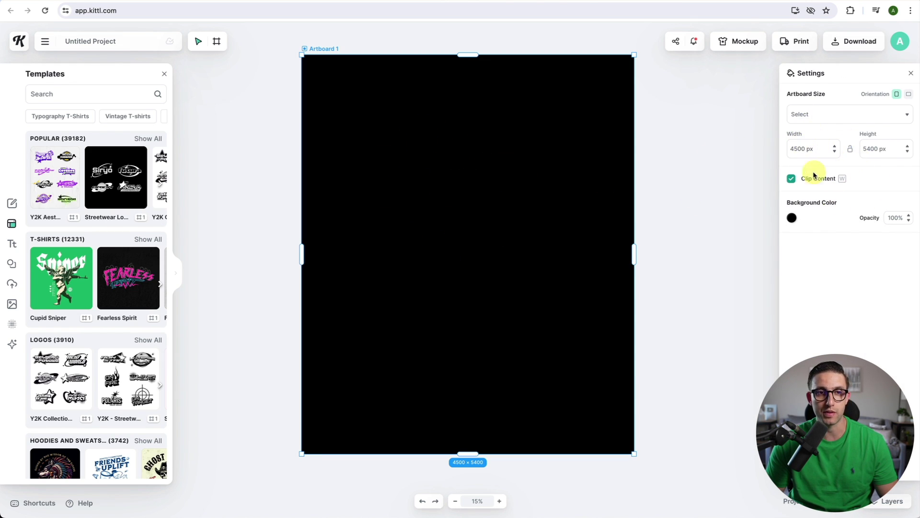
pyautogui.press('super+Tab')
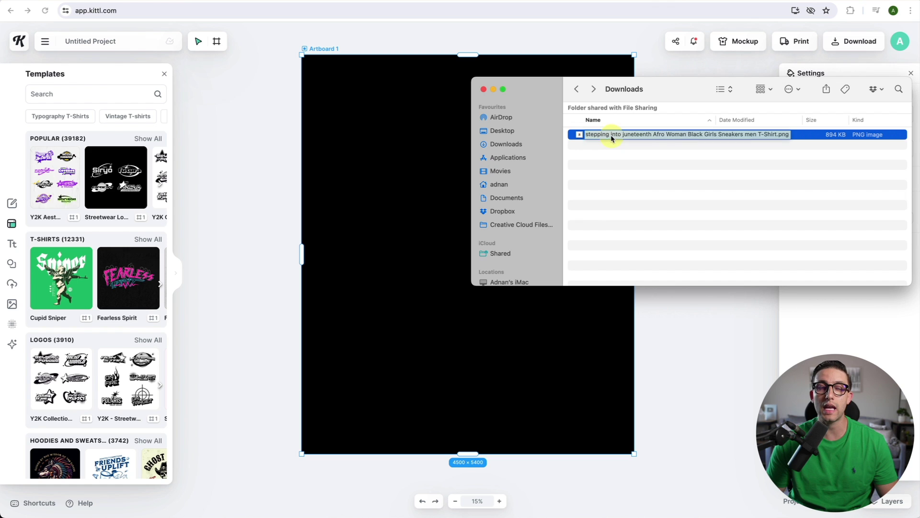
pyautogui.press('space')
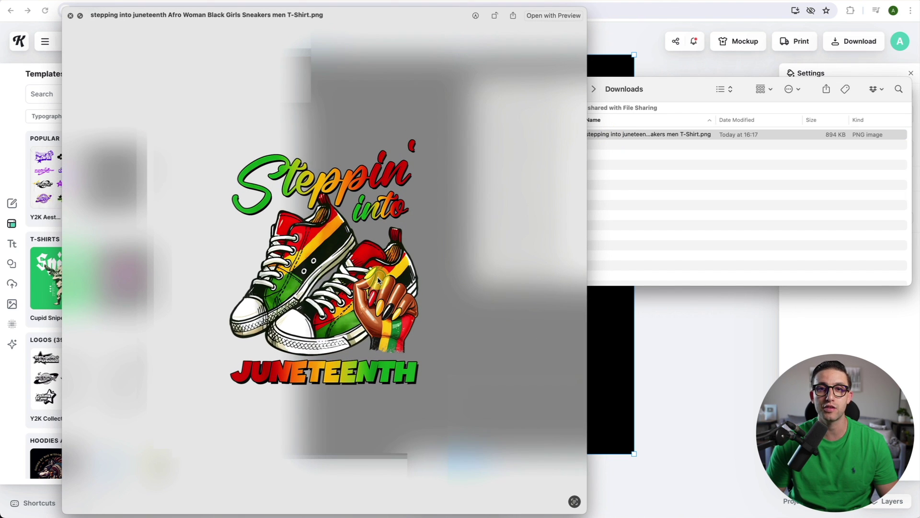
pyautogui.moveTo(379, 281); pyautogui.dragTo(265, 288)
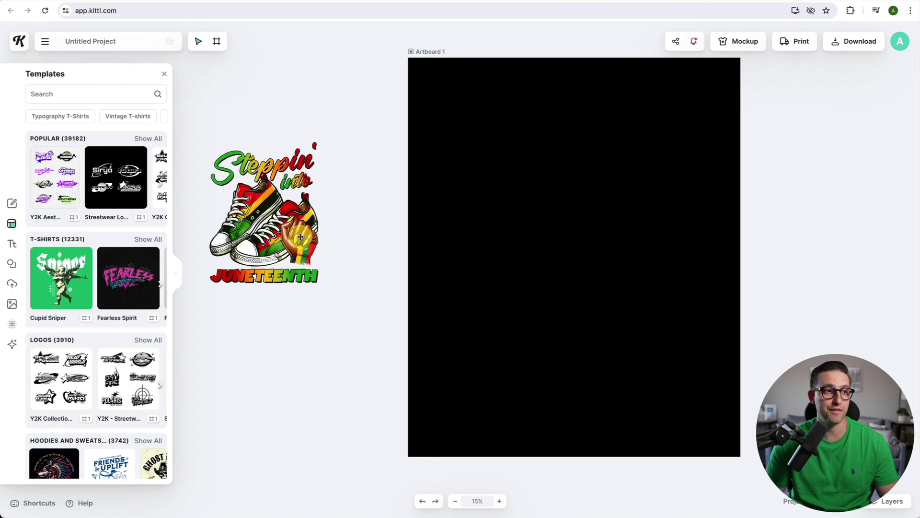
# Step: Generate an AI sneaker-and-raised-fist clipart from the pasted prompt in T-Shirt Graphic style
pyautogui.click(12, 345)
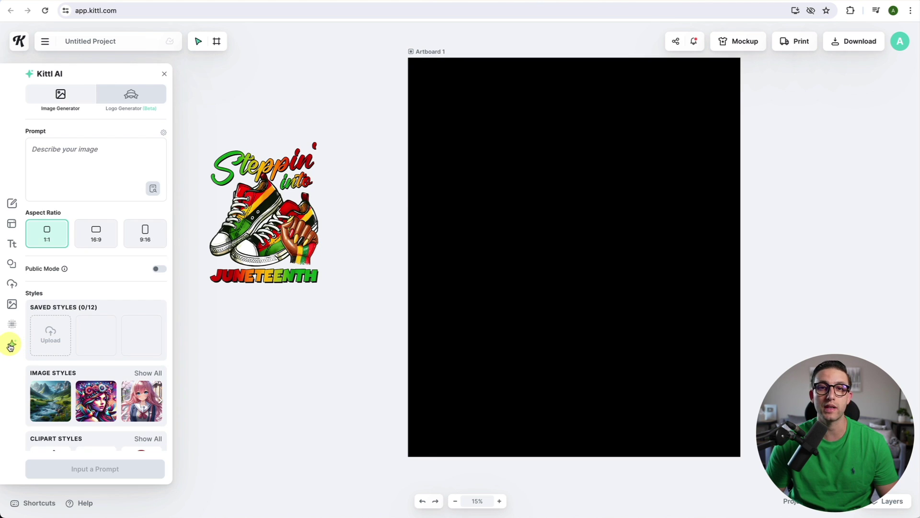
pyautogui.click(72, 166)
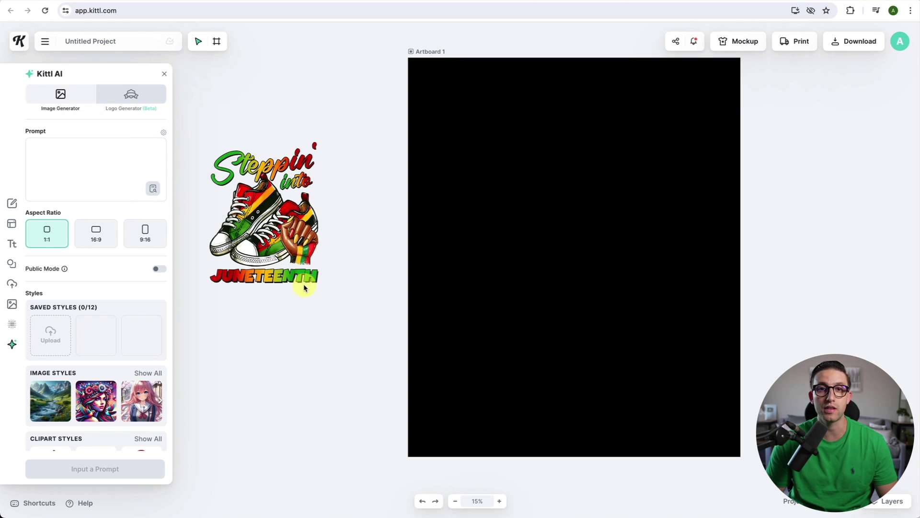
pyautogui.hotkey('ctrl', 'v')
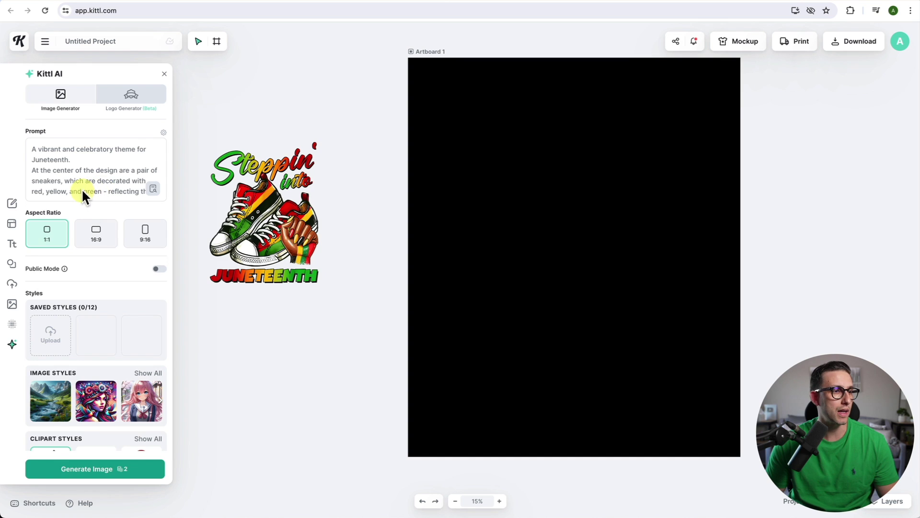
pyautogui.scroll(-2, 77, 352)
pyautogui.scroll(-2, 76, 353)
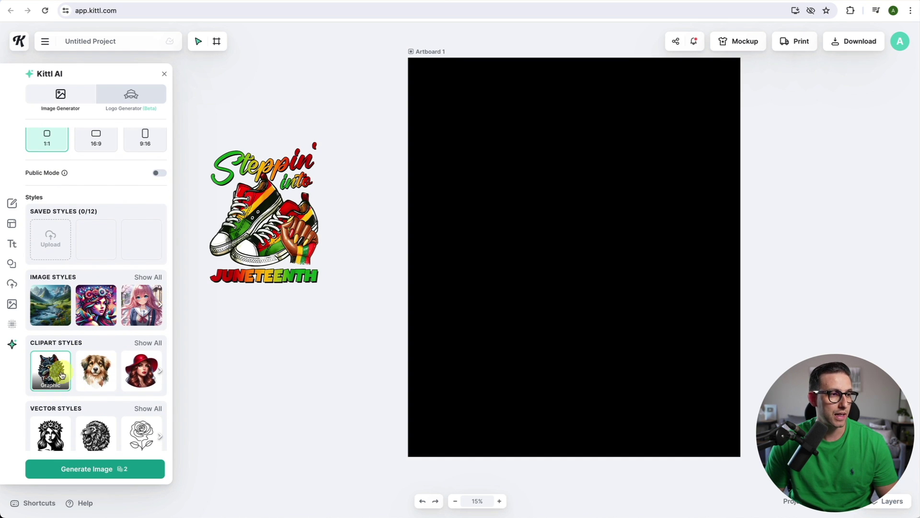
pyautogui.click(47, 368)
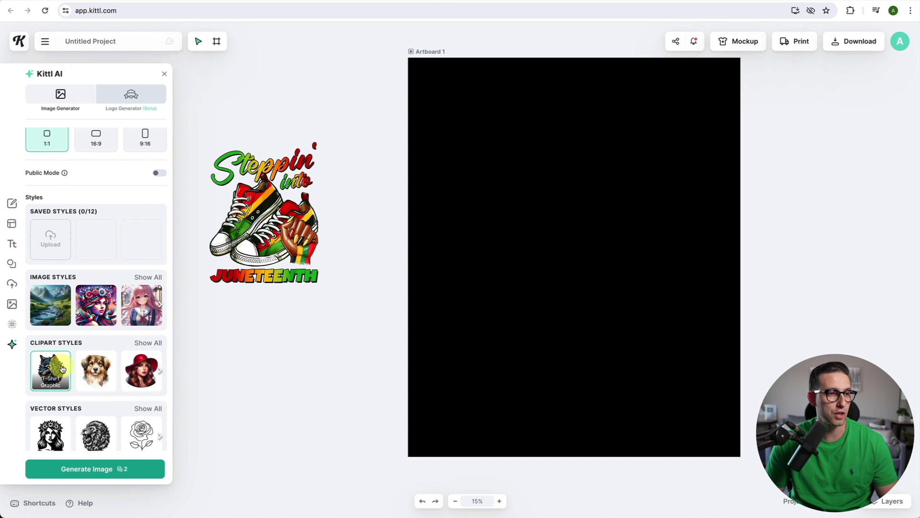
pyautogui.scroll(-2, 48, 374)
pyautogui.click(72, 472)
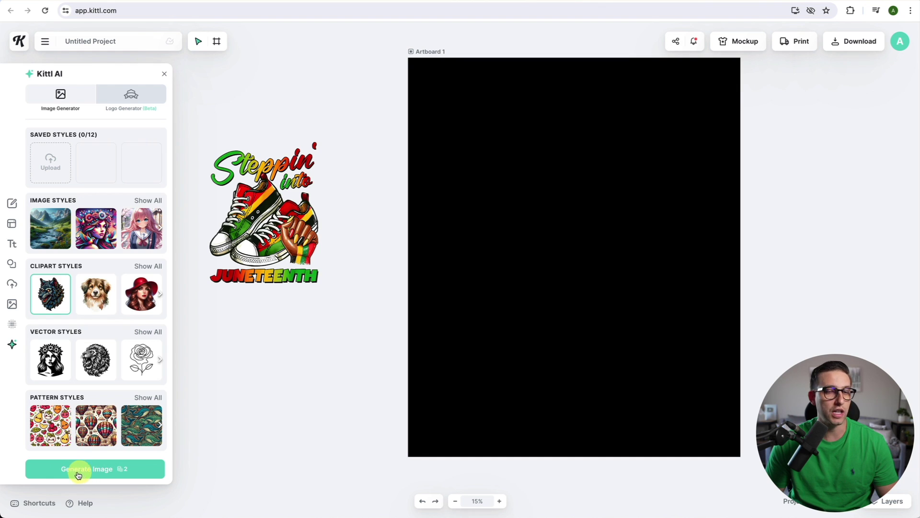
# Step: Move the generated image higher on the artboard and remove its green background
pyautogui.moveTo(543, 273); pyautogui.dragTo(554, 250)
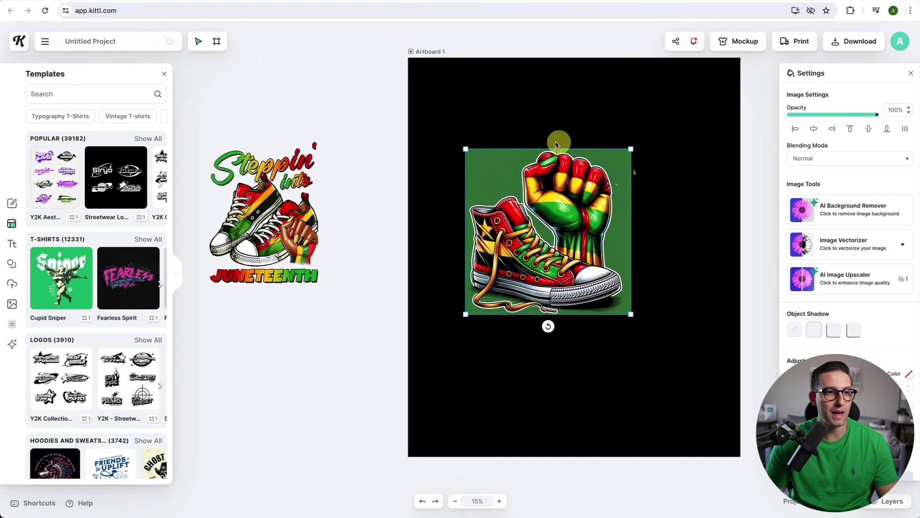
pyautogui.click(839, 218)
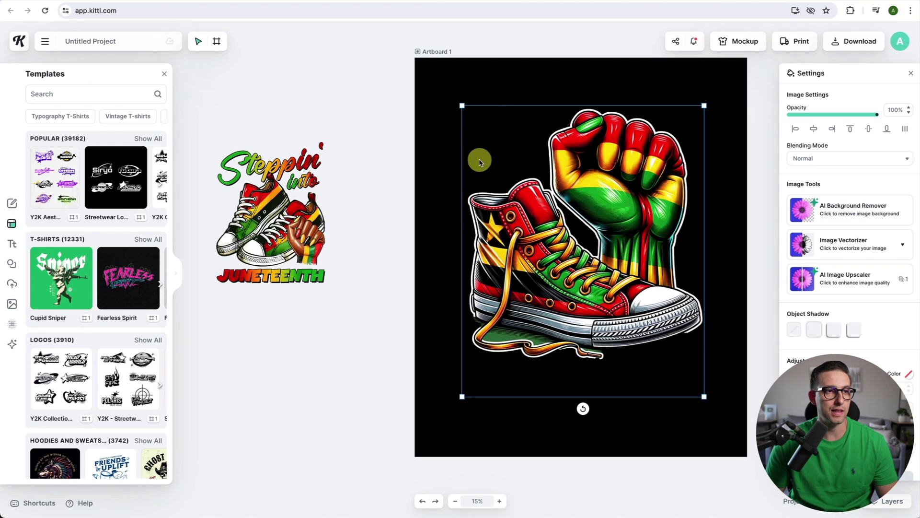
pyautogui.press('Escape')
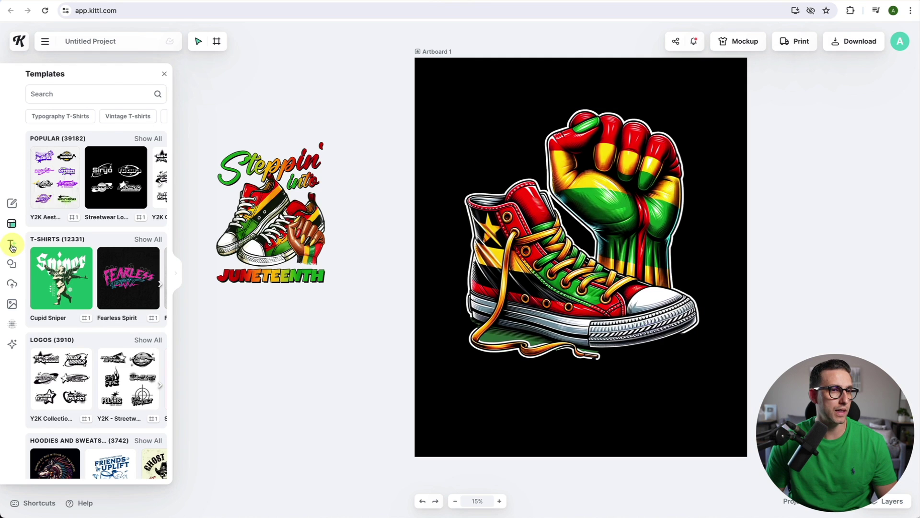
pyautogui.click(12, 246)
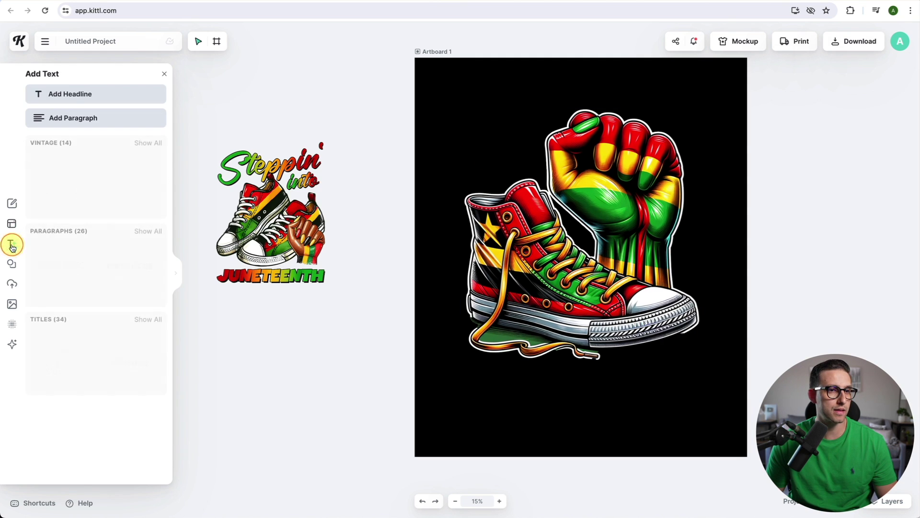
# Step: Add a large white headline reading 'Steppin'' at the top of the artboard
pyautogui.click(70, 95)
pyautogui.click(792, 110)
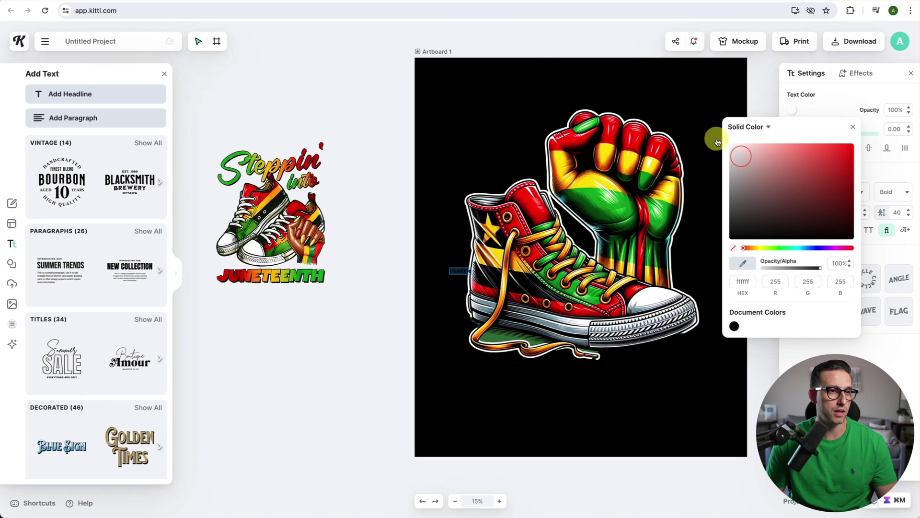
pyautogui.moveTo(471, 275); pyautogui.dragTo(578, 340)
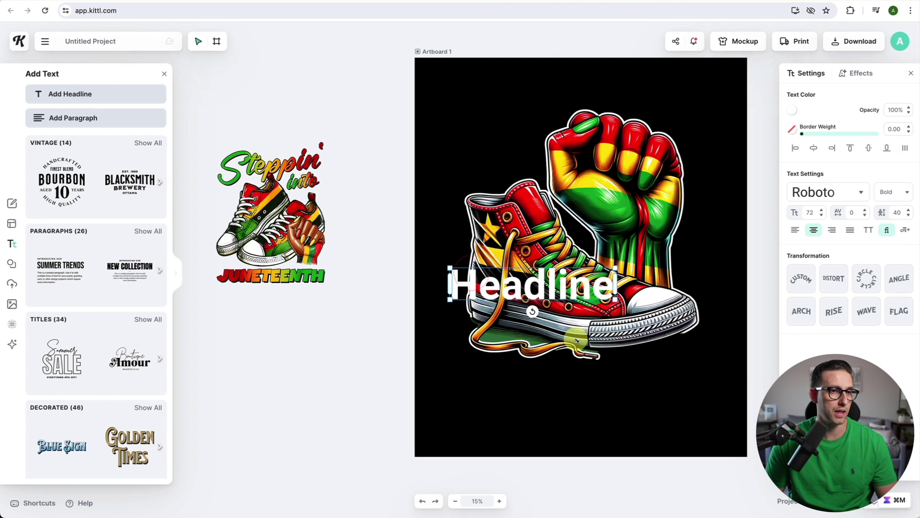
pyautogui.moveTo(541, 279); pyautogui.dragTo(556, 96)
pyautogui.doubleClick(556, 95)
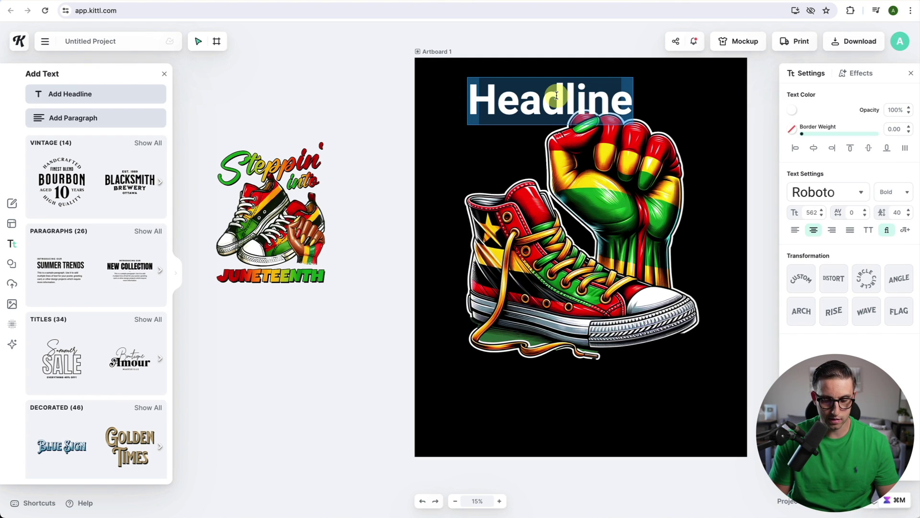
pyautogui.write("Steppin'")
pyautogui.press('Escape')
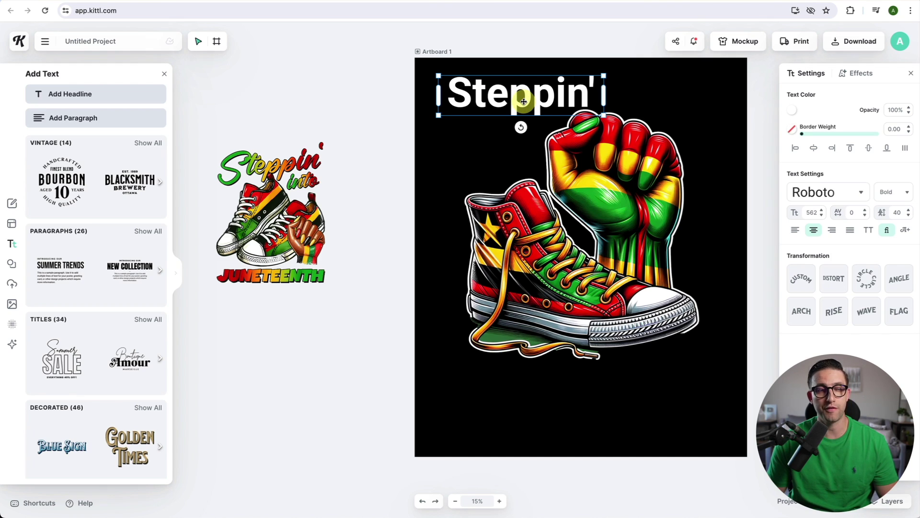
# Step: Set the headline in the Fontjek script font with letter spacing 5
pyautogui.click(827, 192)
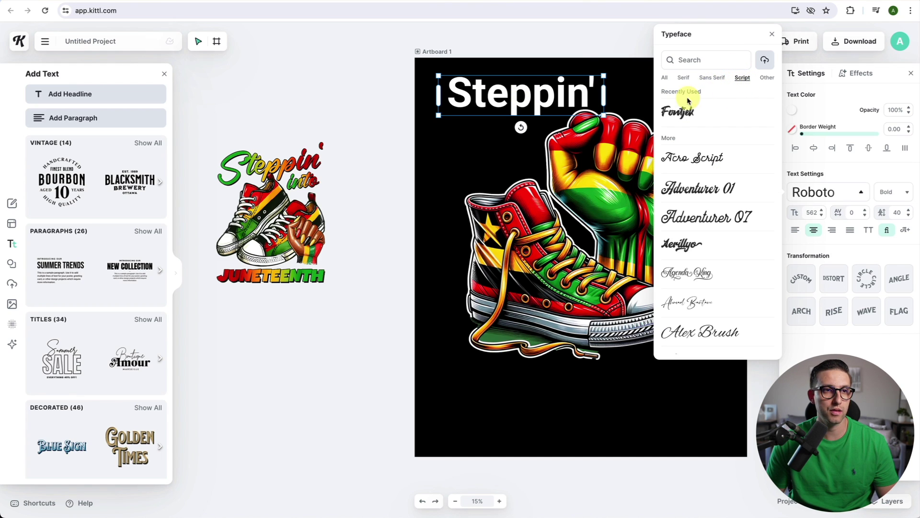
pyautogui.click(683, 112)
pyautogui.click(677, 112)
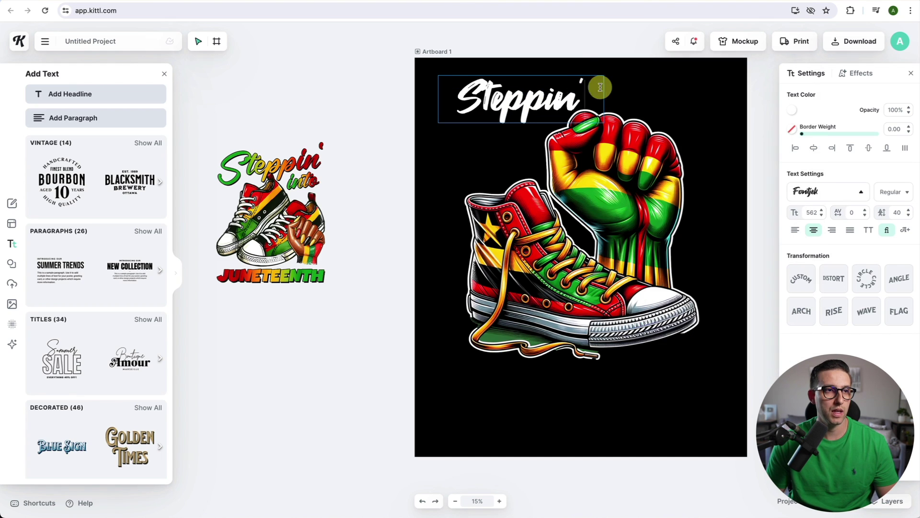
pyautogui.click(865, 210)
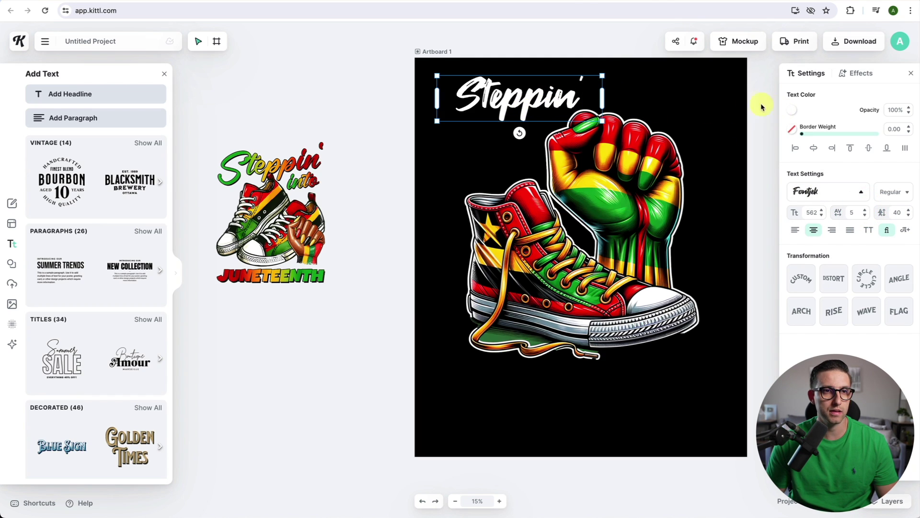
# Step: Switch the headline's fill to a three-stop linear gradient
pyautogui.click(792, 110)
pyautogui.click(751, 130)
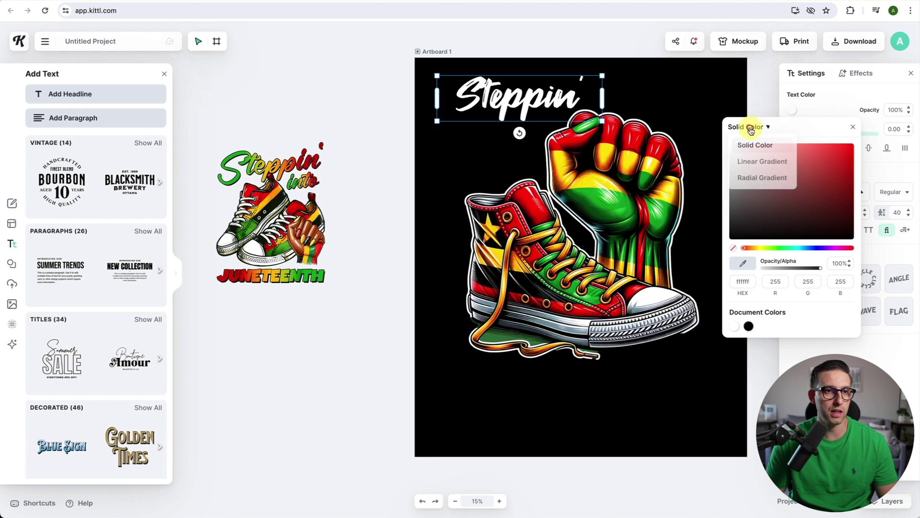
pyautogui.click(759, 164)
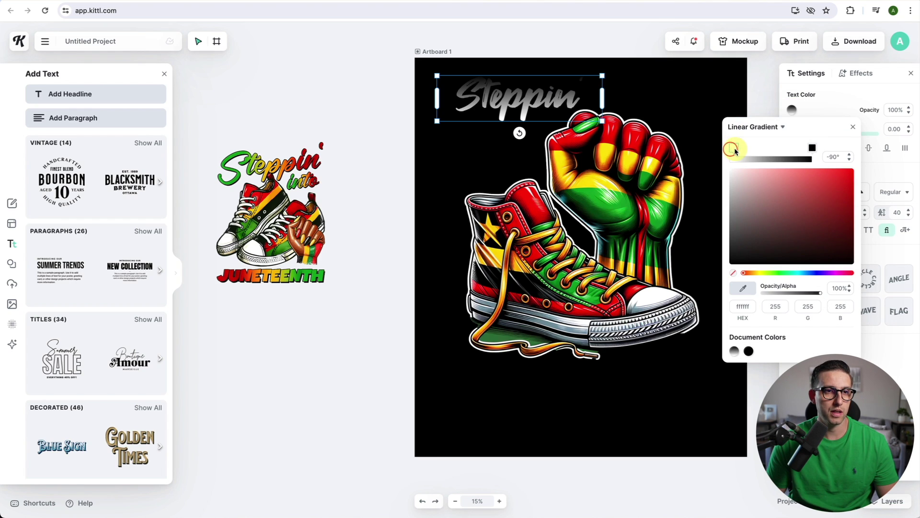
pyautogui.click(775, 157)
pyautogui.moveTo(812, 147); pyautogui.dragTo(756, 147)
pyautogui.click(797, 148)
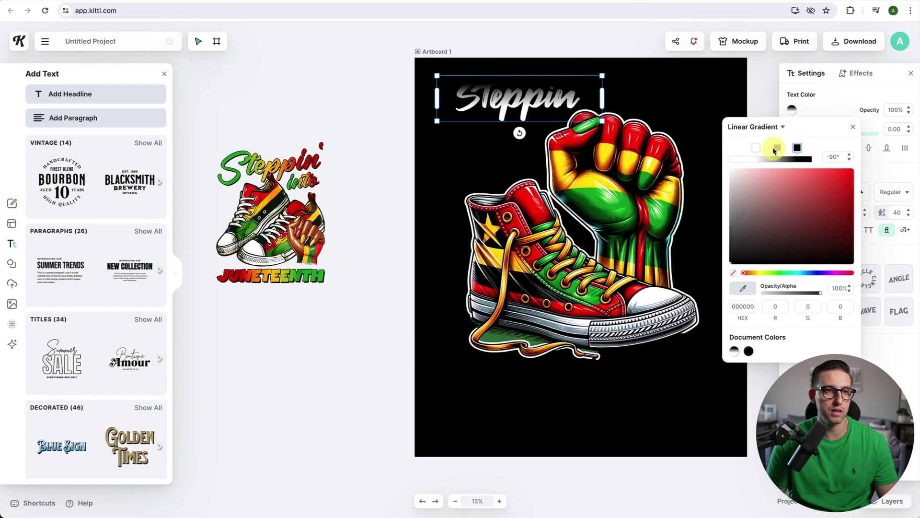
# Step: Sample green, yellow and red from the fist artwork into the stops and set the angle to 0°
pyautogui.click(575, 287)
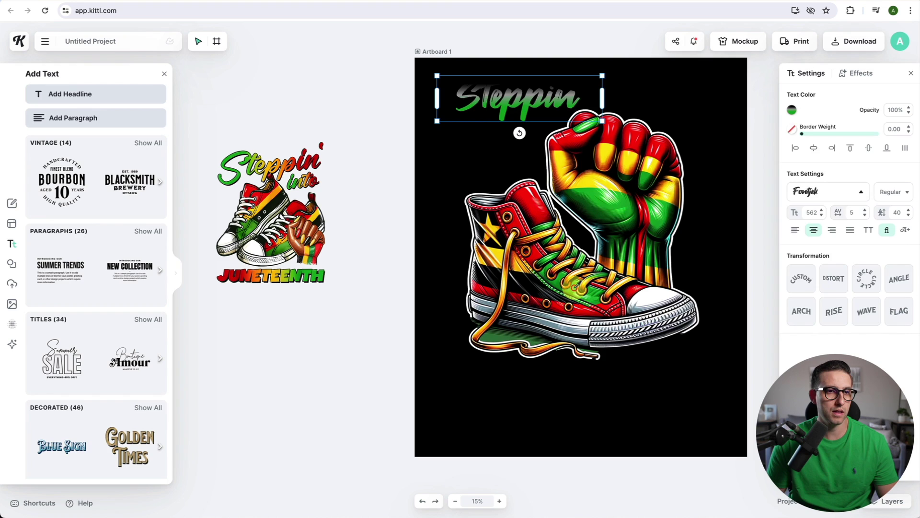
pyautogui.click(629, 153)
pyautogui.click(797, 148)
pyautogui.click(743, 288)
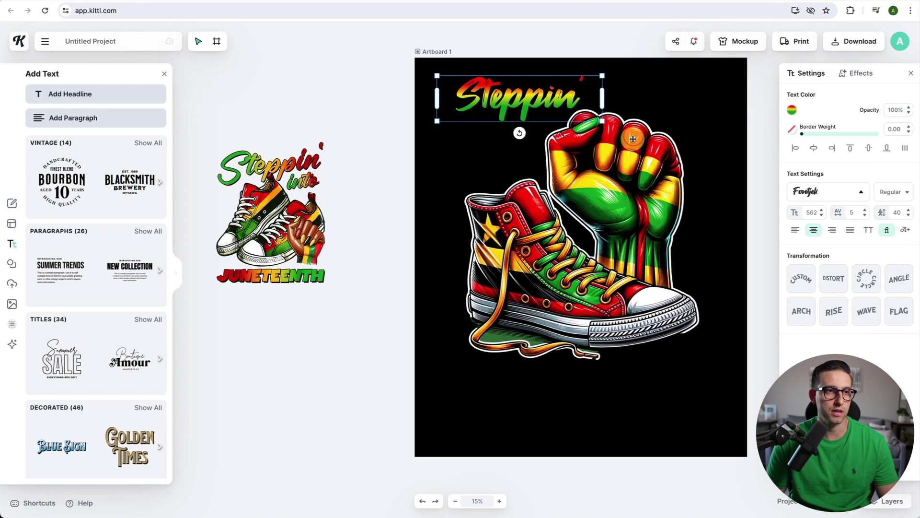
pyautogui.click(632, 137)
pyautogui.click(834, 157)
pyautogui.write('0')
pyautogui.press('Return')
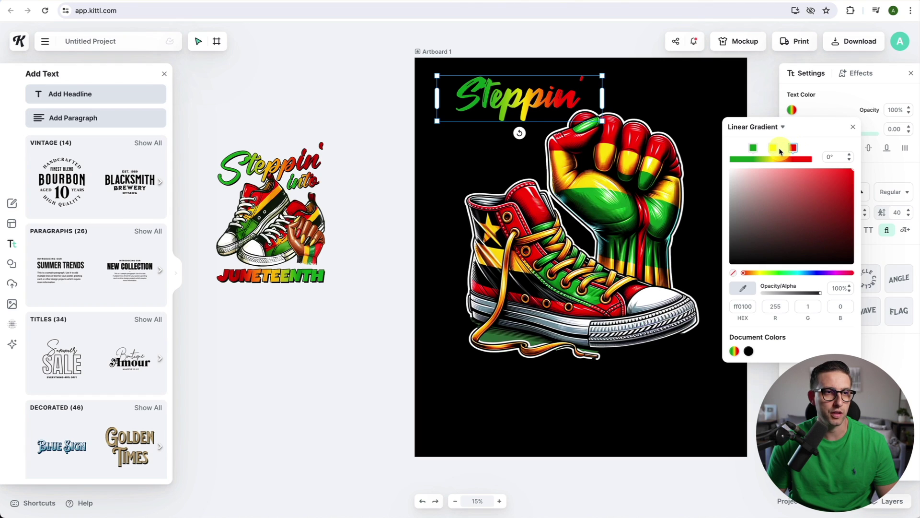
pyautogui.click(542, 103)
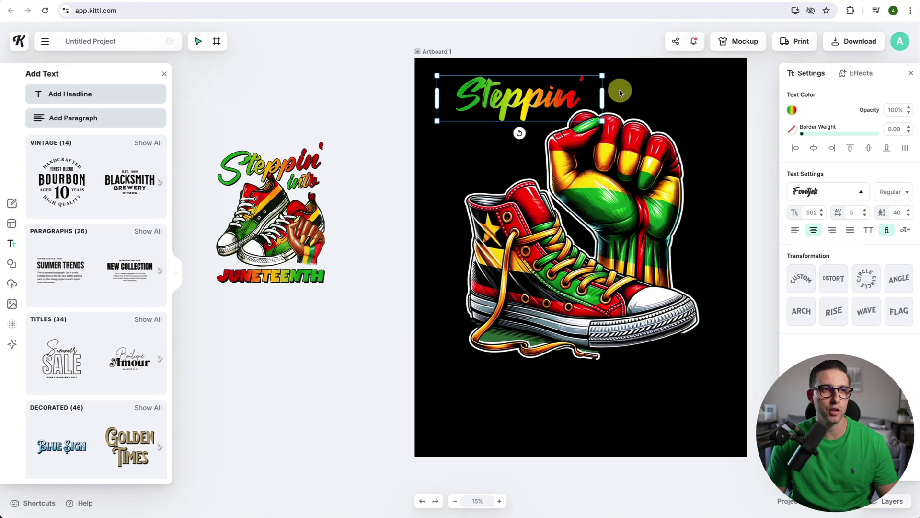
# Step: Apply and confirm the Custom curve on Steppin', then undo the stray copy
pyautogui.click(801, 279)
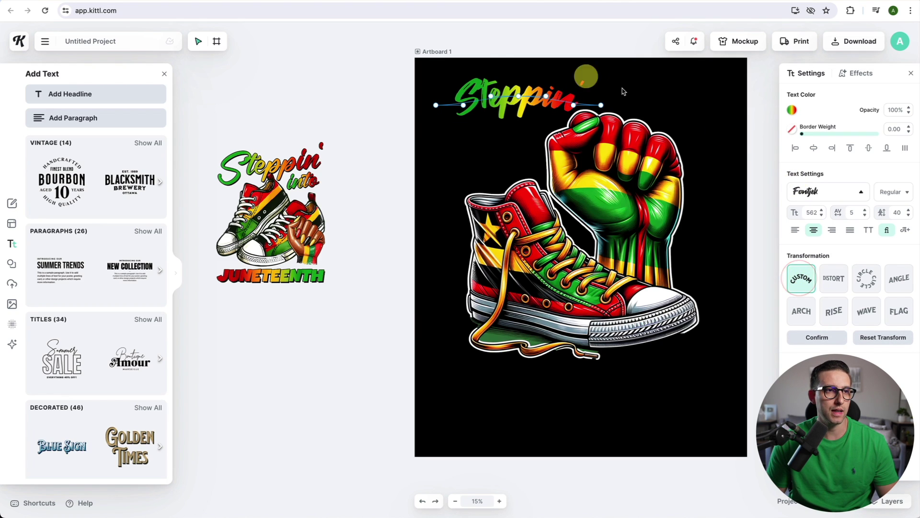
pyautogui.click(570, 100)
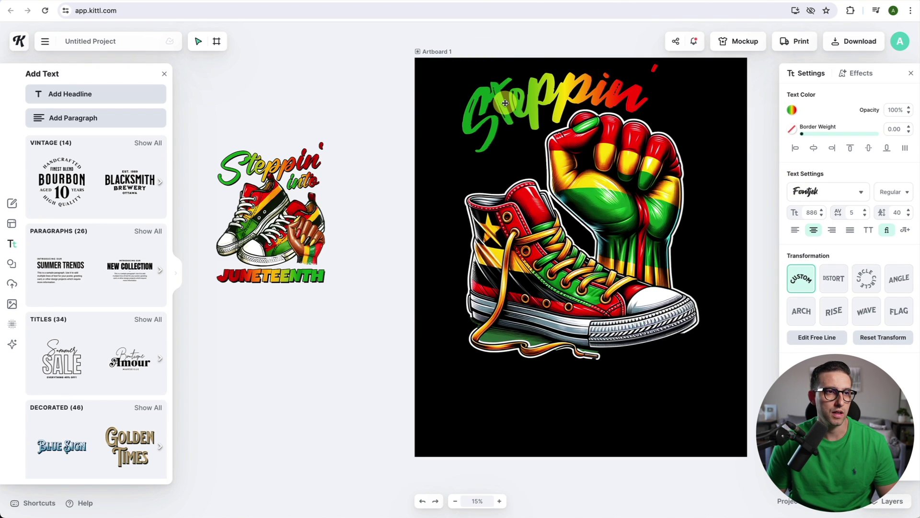
pyautogui.press('Escape')
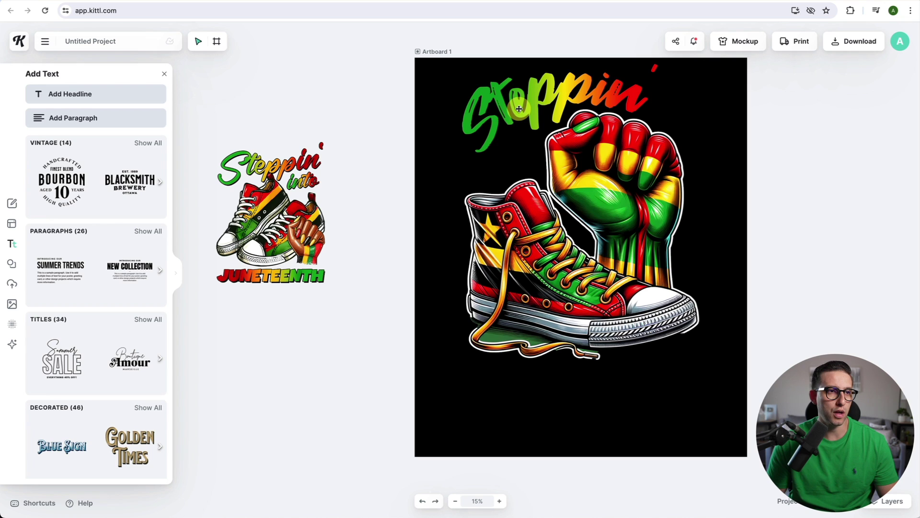
pyautogui.click(519, 111)
pyautogui.press('super+z')
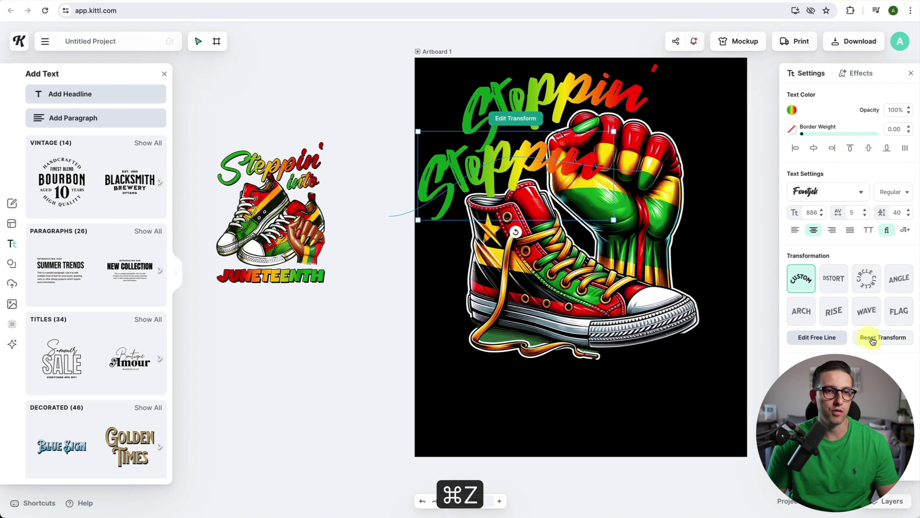
# Step: Restore the 'into' text beneath Steppin', shrink it and tilt it about -9°
pyautogui.click(888, 338)
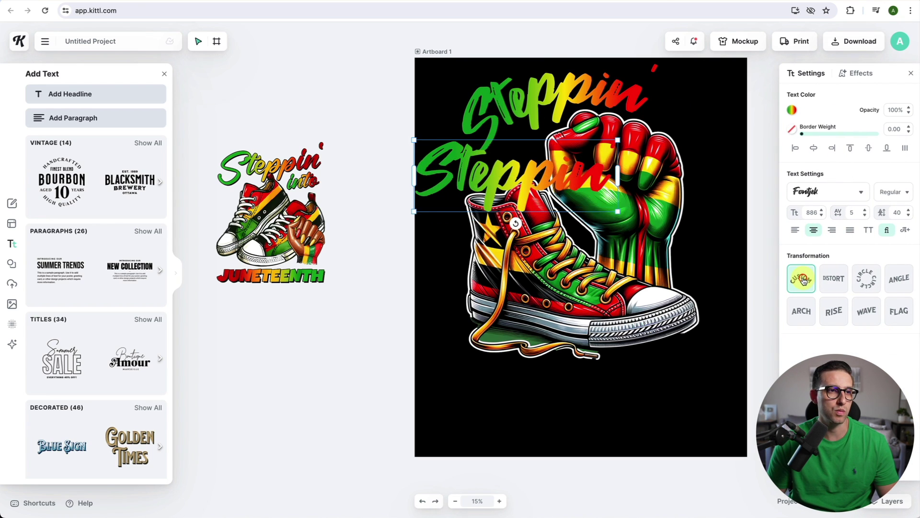
pyautogui.doubleClick(498, 173)
pyautogui.press('super+m')
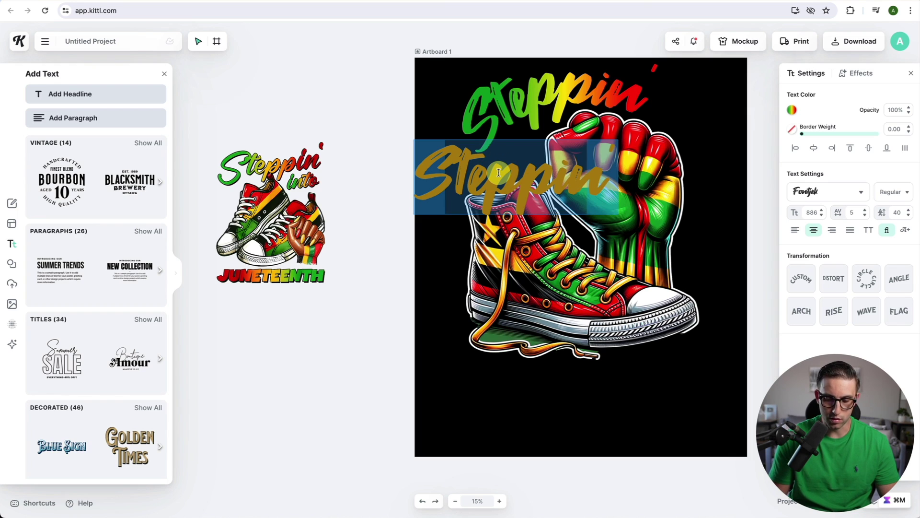
pyautogui.press('super+z')
pyautogui.press('super+z')
pyautogui.click(500, 166)
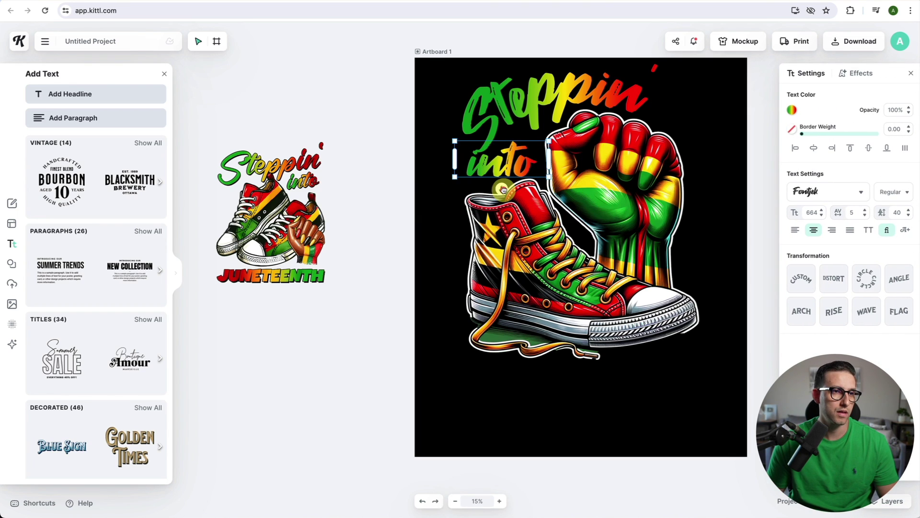
pyautogui.moveTo(504, 191); pyautogui.dragTo(511, 189)
pyautogui.click(479, 370)
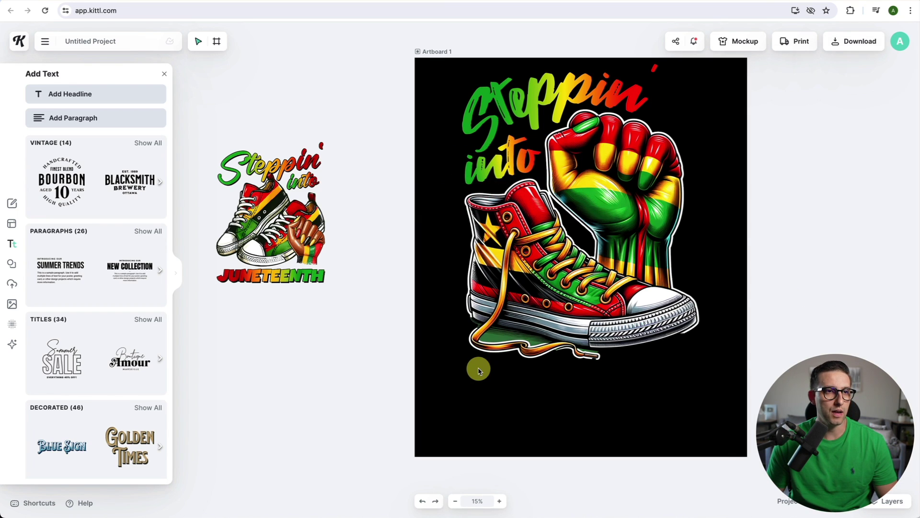
pyautogui.click(12, 243)
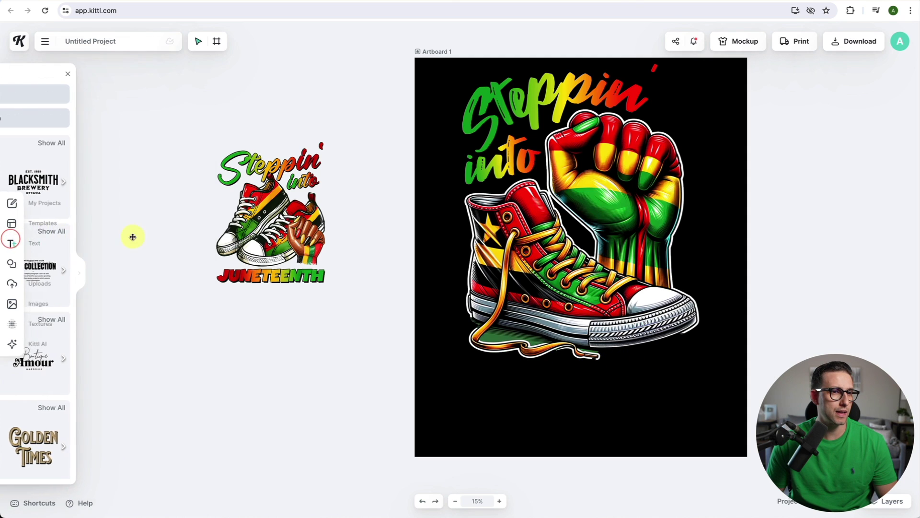
# Step: Add a JUNETEENTH headline in Luckiest Guy with the green-yellow-red gradient
pyautogui.click(74, 94)
pyautogui.click(792, 110)
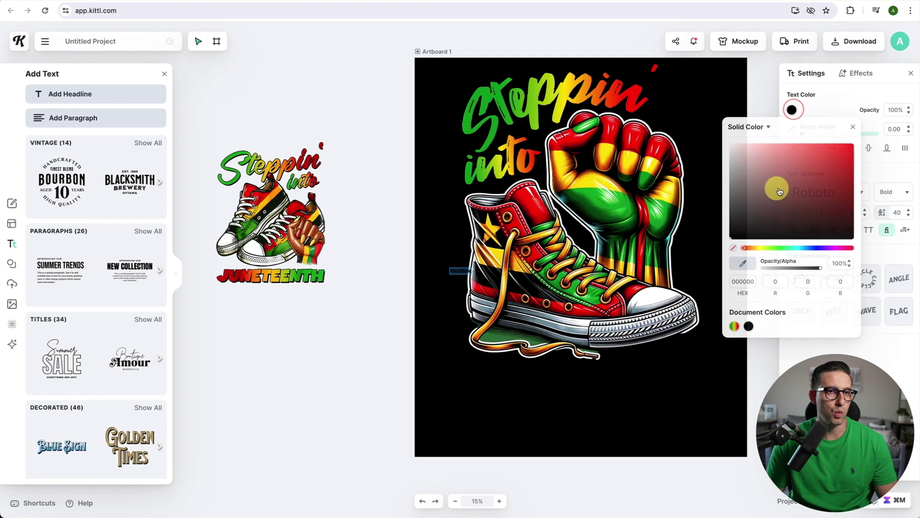
pyautogui.moveTo(780, 191); pyautogui.dragTo(703, 127)
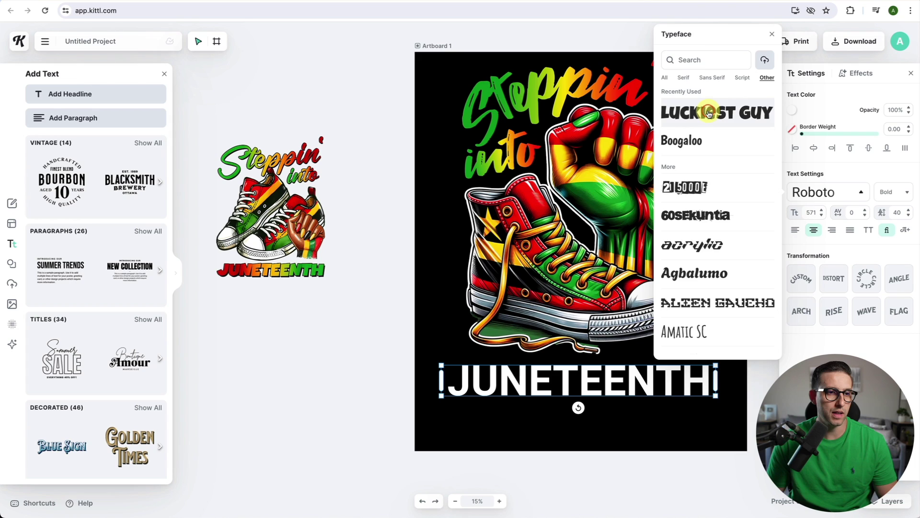
pyautogui.click(709, 113)
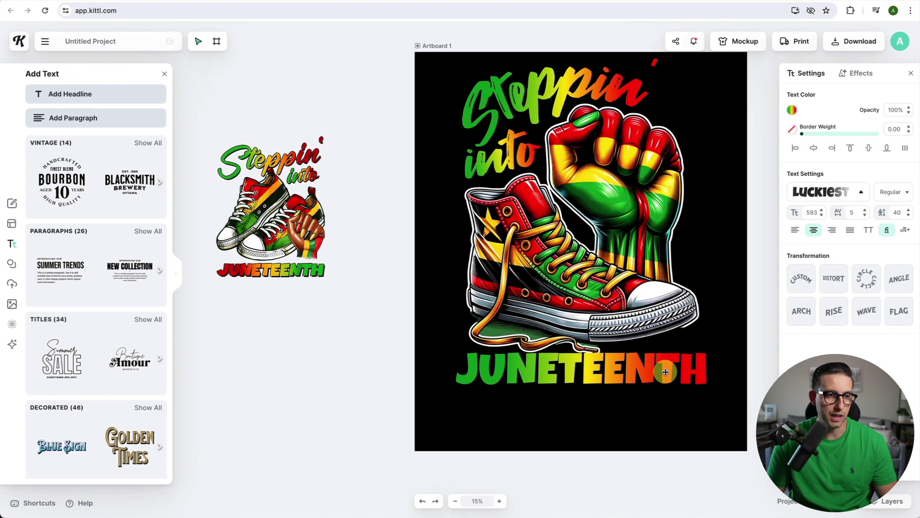
pyautogui.click(665, 372)
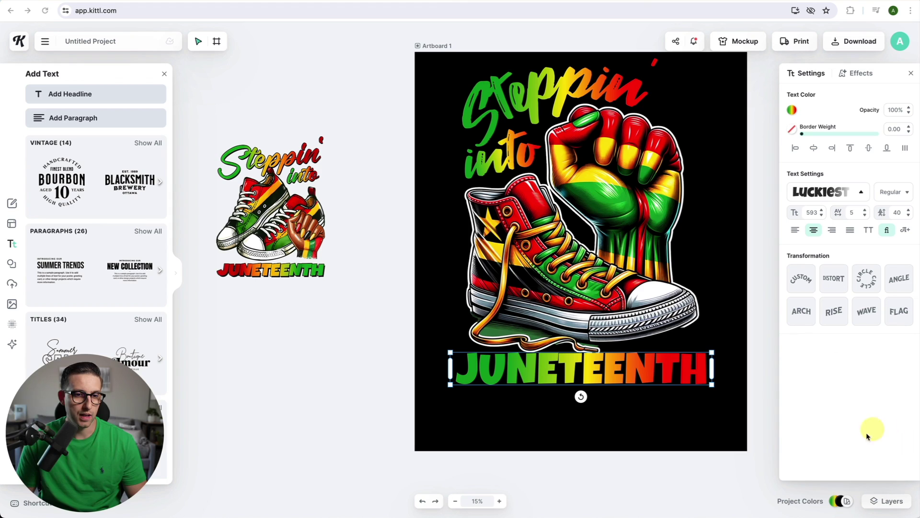
# Step: Move JUNETEENTH below the illustration layer and nudge it up slightly
pyautogui.click(886, 507)
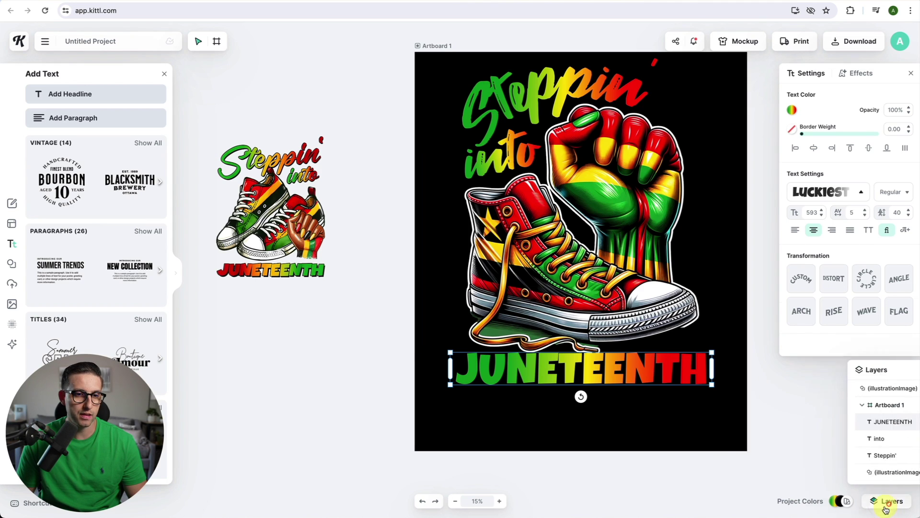
pyautogui.click(823, 407)
pyautogui.click(824, 406)
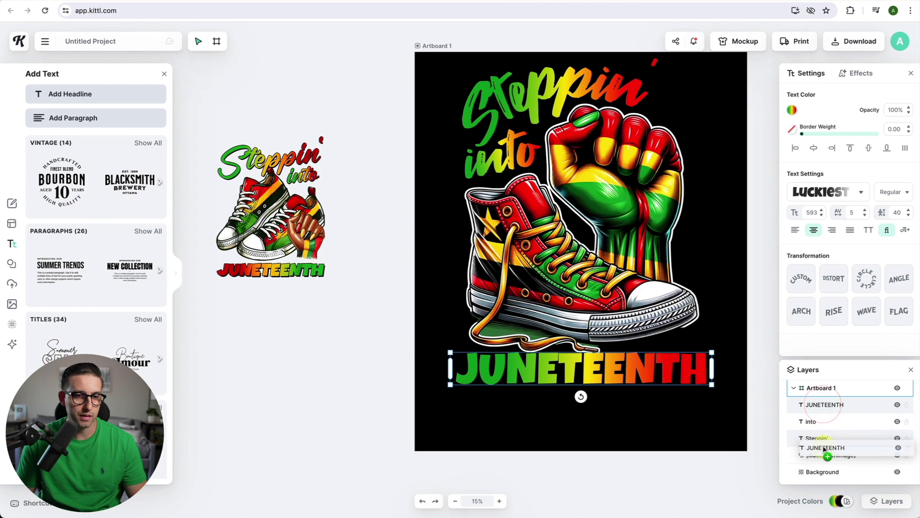
pyautogui.moveTo(825, 462); pyautogui.dragTo(831, 462)
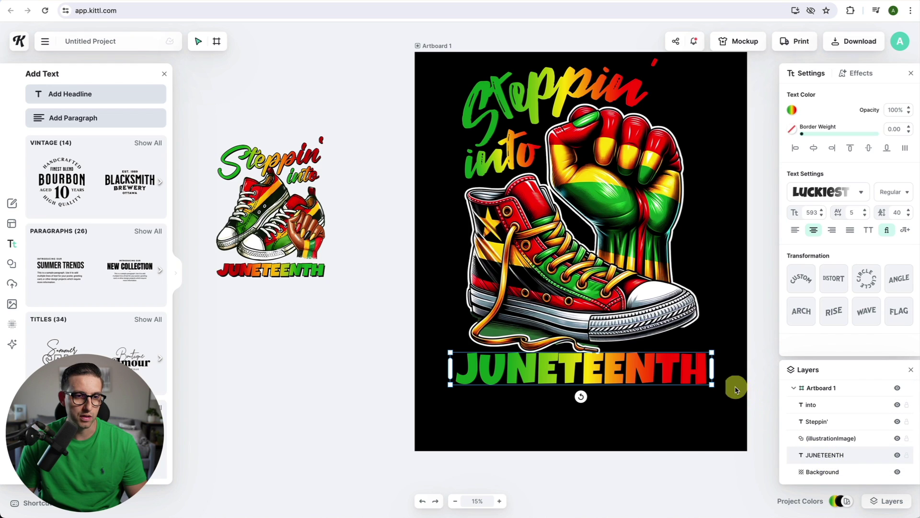
pyautogui.moveTo(686, 369); pyautogui.dragTo(707, 348)
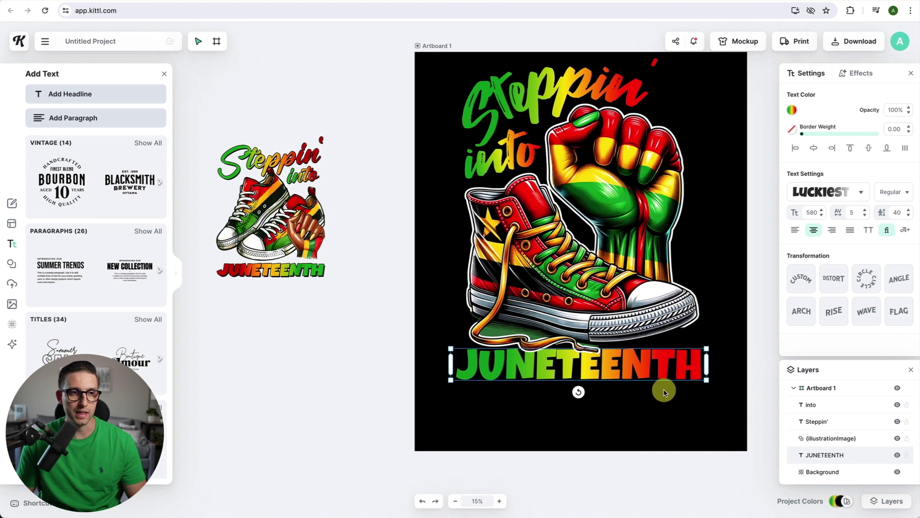
# Step: Select every element and scale the composition up to fill the artboard
pyautogui.click(448, 45)
pyautogui.moveTo(462, 42); pyautogui.dragTo(728, 445)
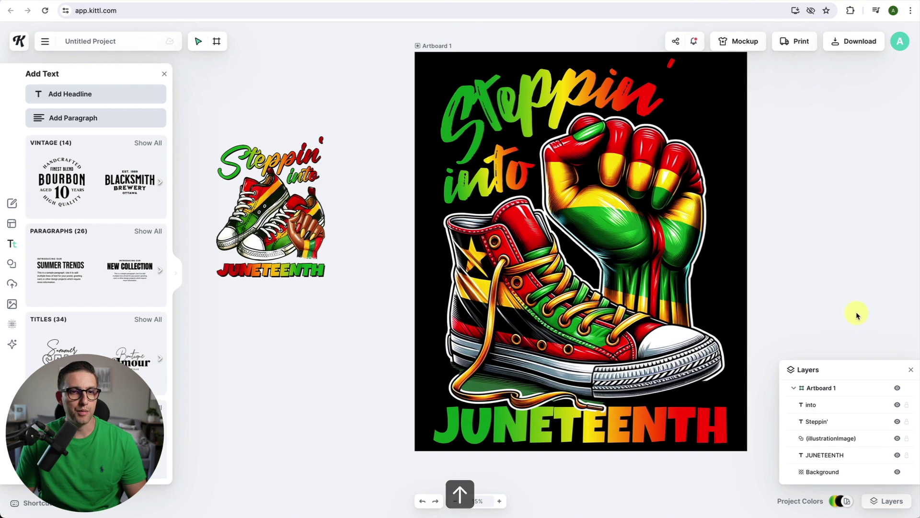
pyautogui.click(912, 373)
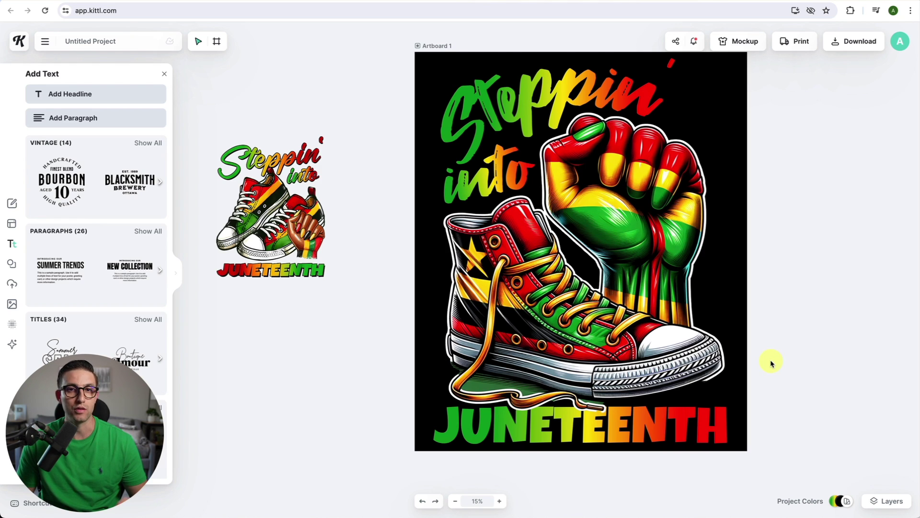
# Step: Make the artboard transparent and give the Steppin' into lettering a black drop shadow
pyautogui.click(434, 45)
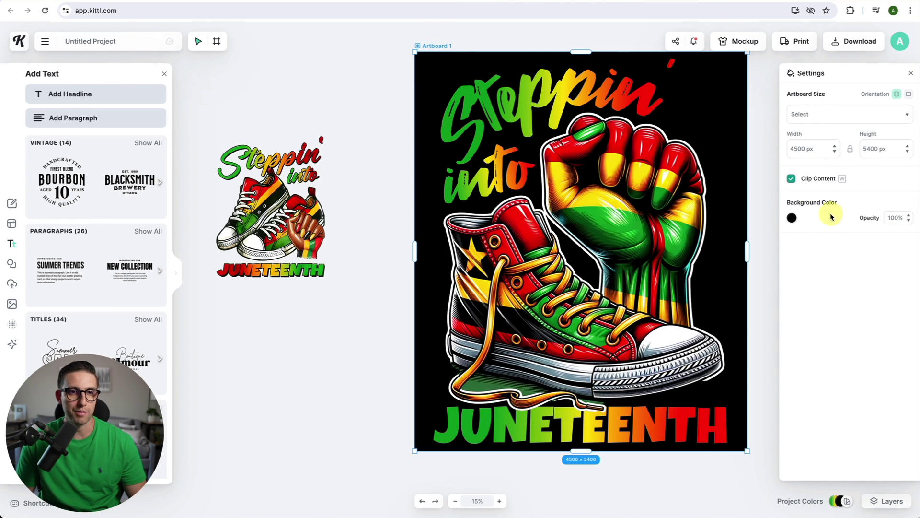
pyautogui.moveTo(904, 218); pyautogui.dragTo(904, 230)
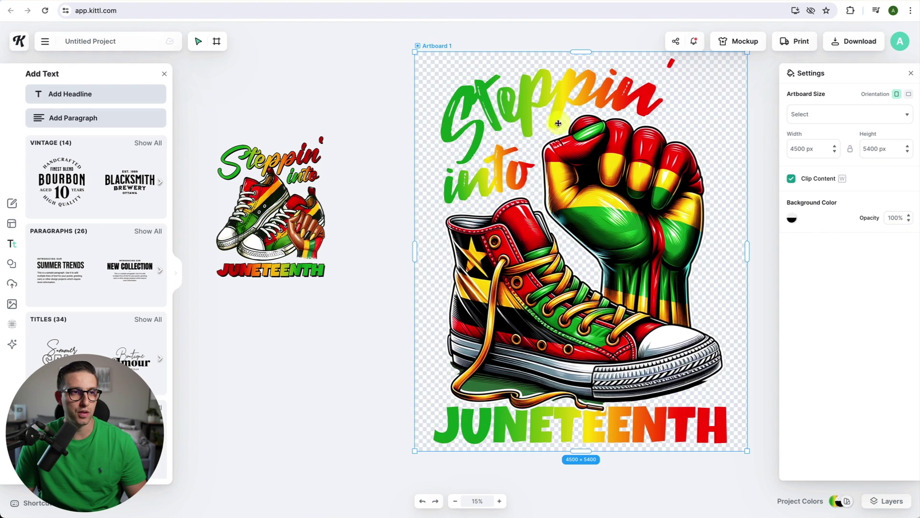
pyautogui.click(553, 92)
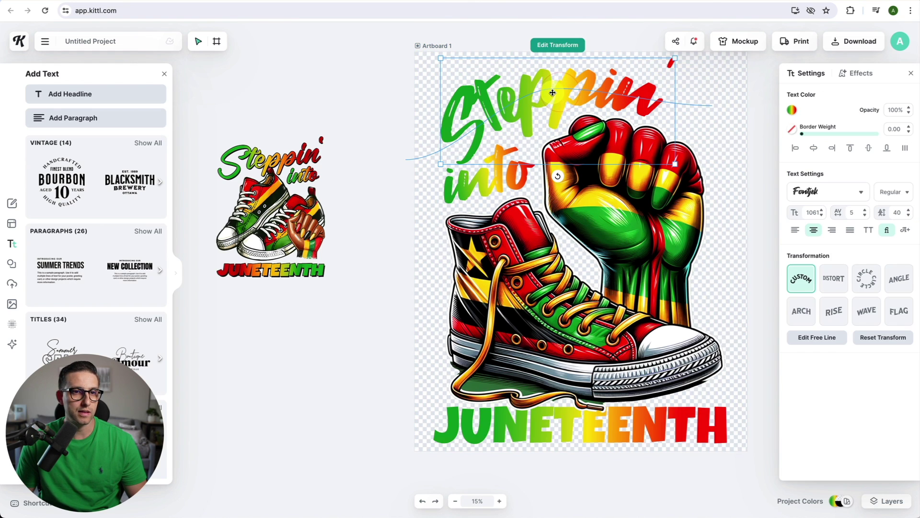
pyautogui.click(855, 74)
pyautogui.click(805, 118)
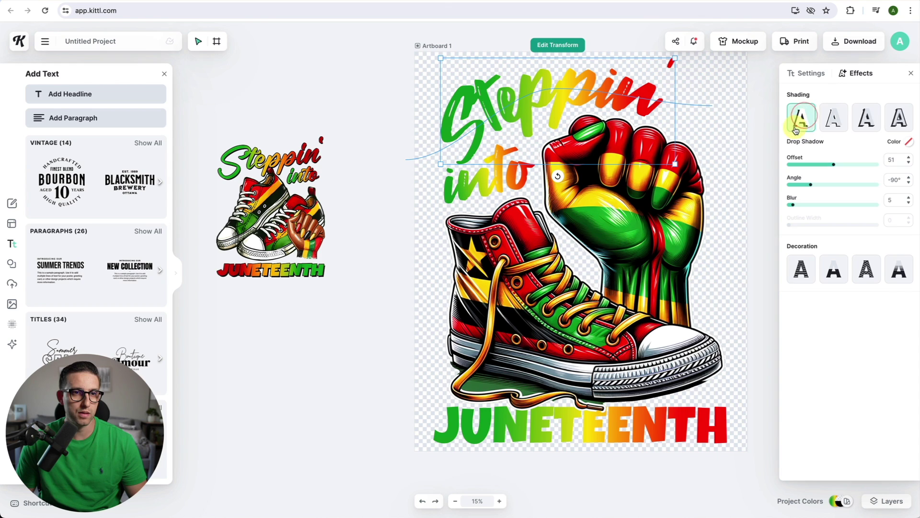
pyautogui.click(908, 144)
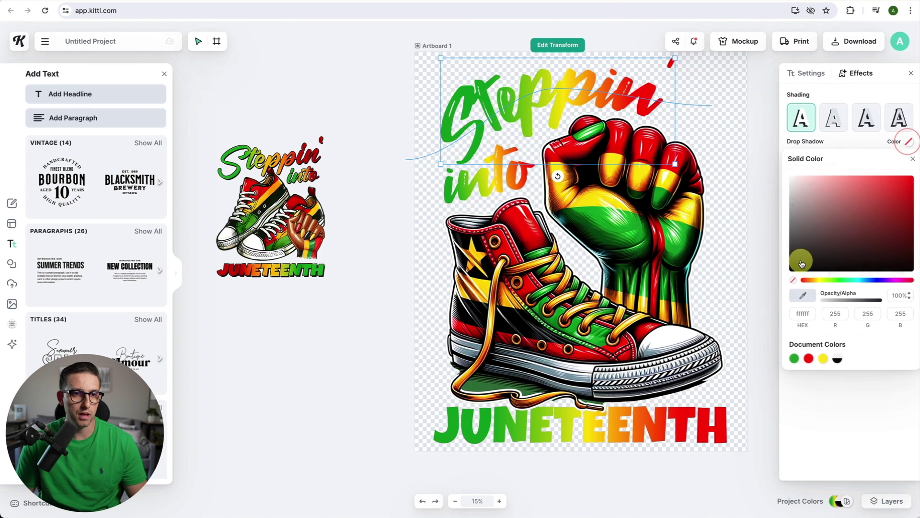
pyautogui.moveTo(801, 257); pyautogui.dragTo(778, 279)
pyautogui.click(779, 279)
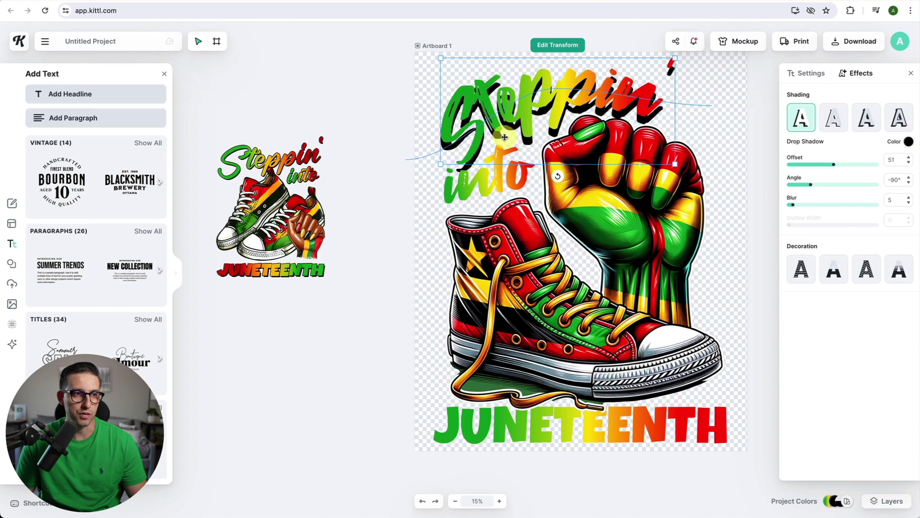
pyautogui.click(554, 129)
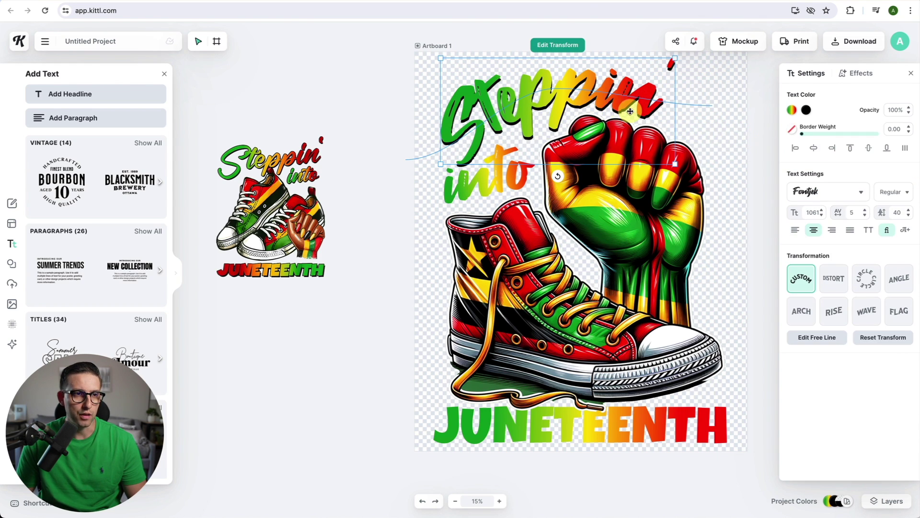
pyautogui.click(512, 181)
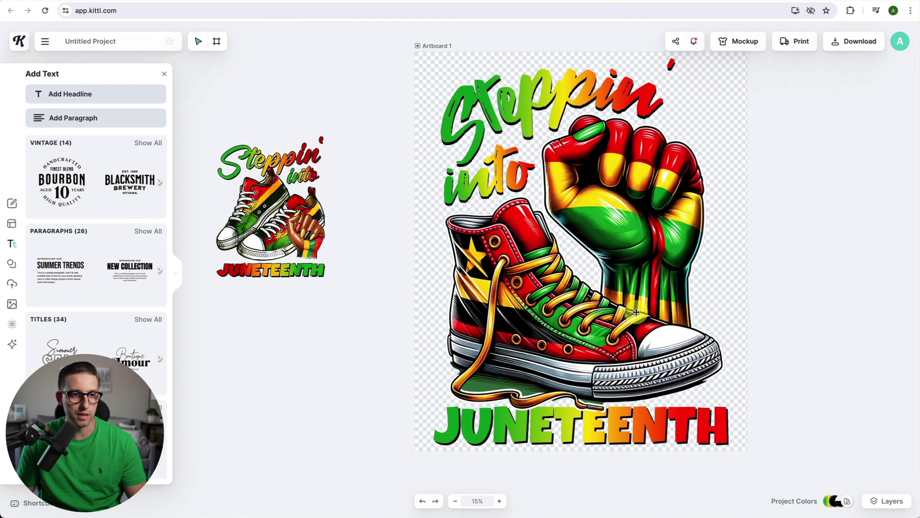
# Step: Add an Object Shadow to the fist image
pyautogui.click(650, 235)
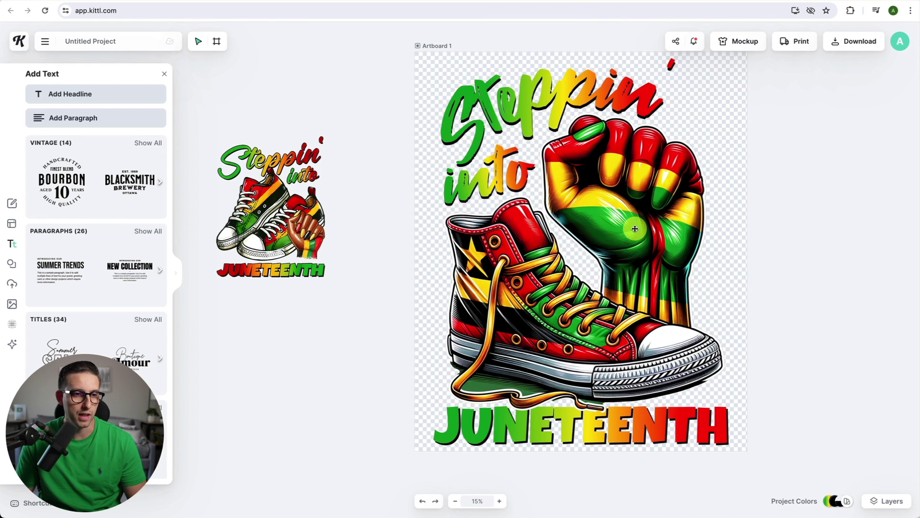
pyautogui.click(856, 331)
pyautogui.click(762, 364)
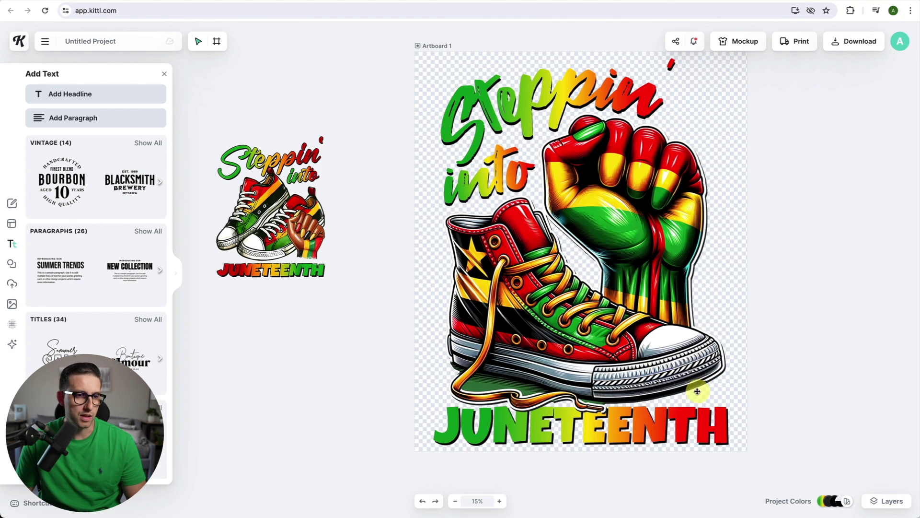
pyautogui.scroll(-1, 516, 283)
pyautogui.hscroll(2, 515, 283)
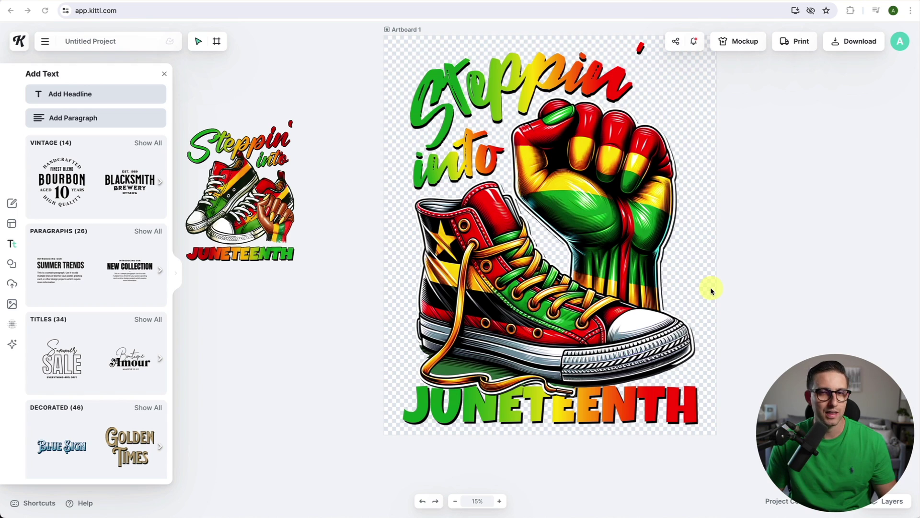
# Step: Set the artboard background to solid black at 100%
pyautogui.moveTo(408, 31); pyautogui.dragTo(349, 57)
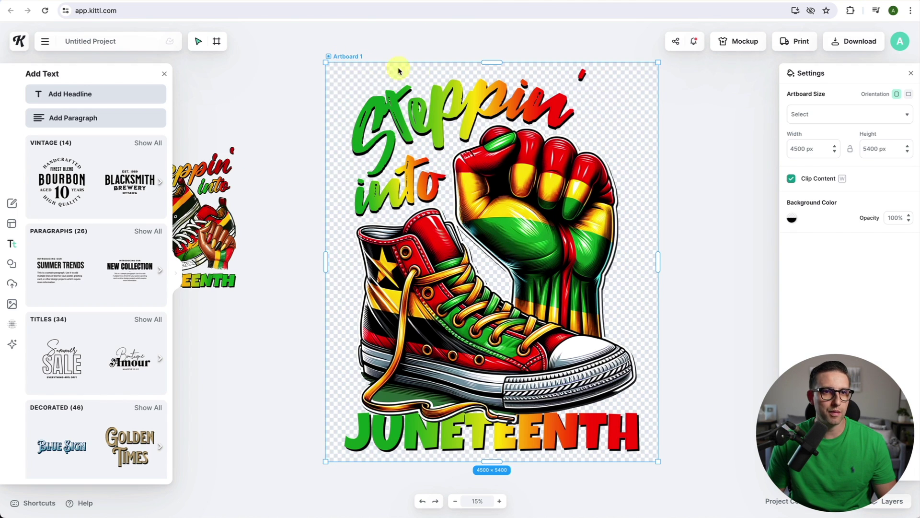
pyautogui.click(792, 220)
pyautogui.click(844, 375)
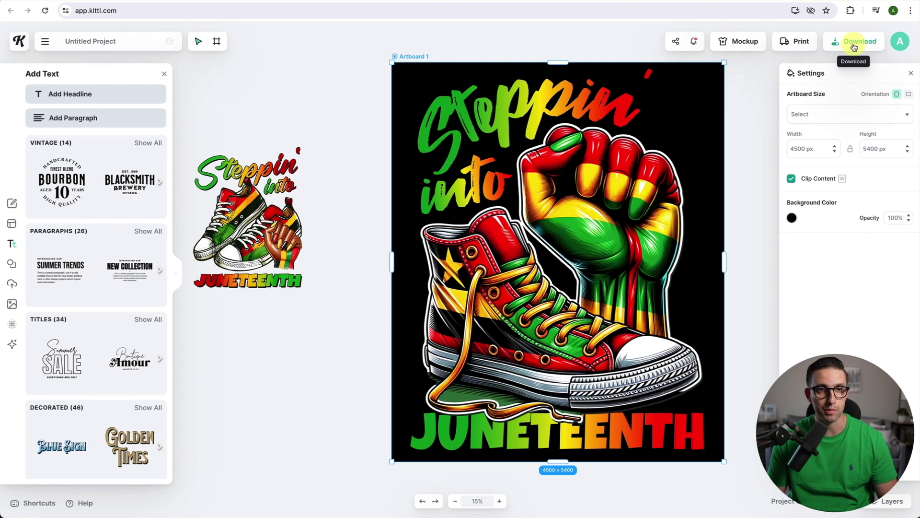
# Step: Download the design as a 4500×5400 PNG with Remove Background on
pyautogui.click(854, 46)
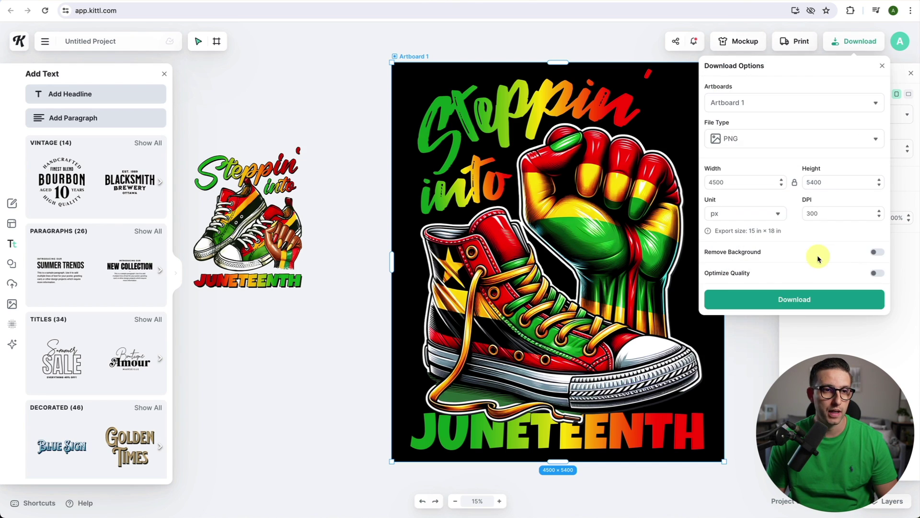
pyautogui.click(877, 252)
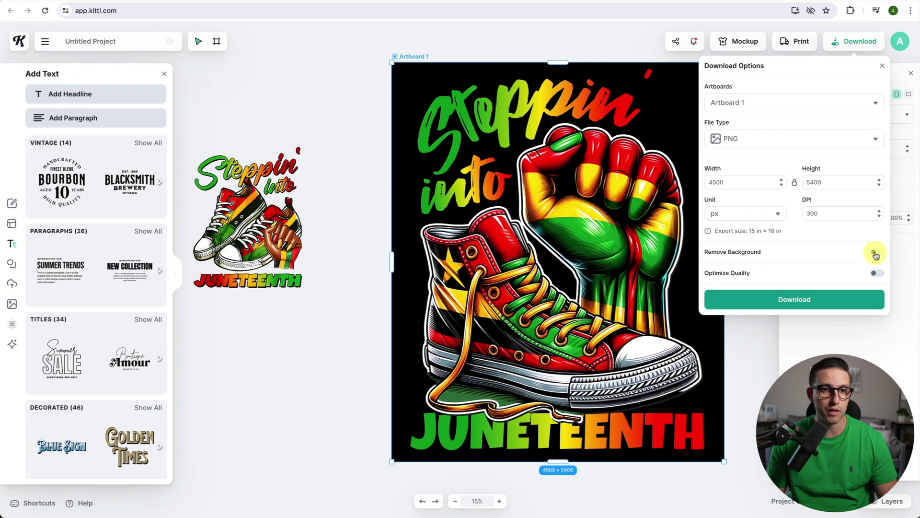
pyautogui.click(794, 299)
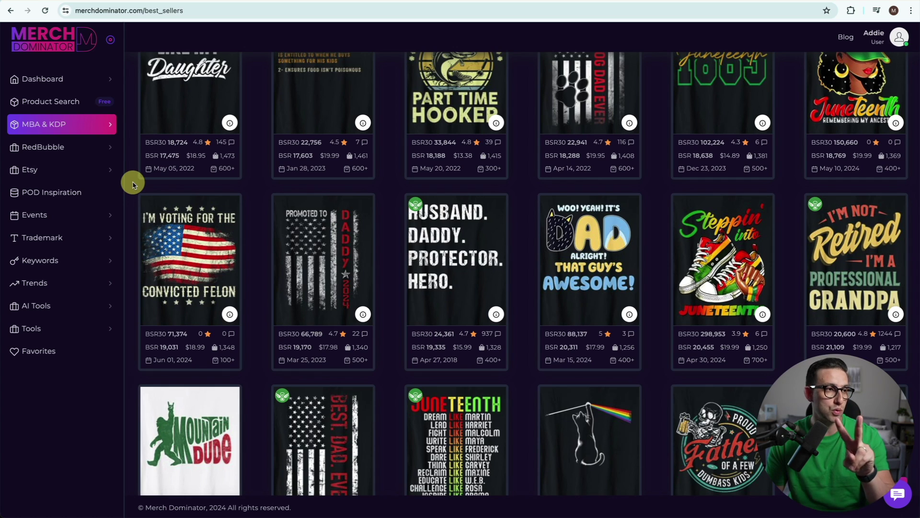
# Step: Open the Redbubble Tag Generator in a separate tab
pyautogui.click(109, 148)
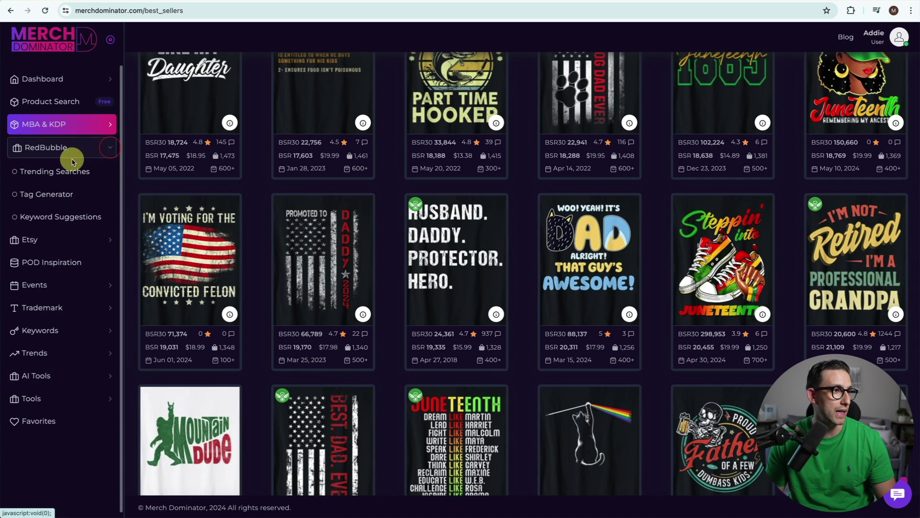
pyautogui.rightClick(45, 195)
pyautogui.click(72, 199)
# Step: Copy the Juneteenth sneaker shirt's listing title
pyautogui.click(103, 376)
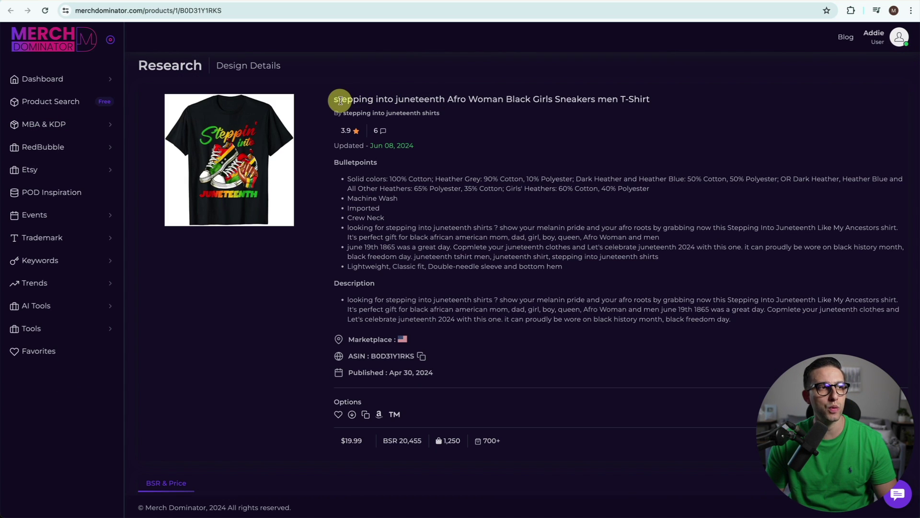
pyautogui.moveTo(333, 103); pyautogui.dragTo(619, 99)
pyautogui.press('super+c')
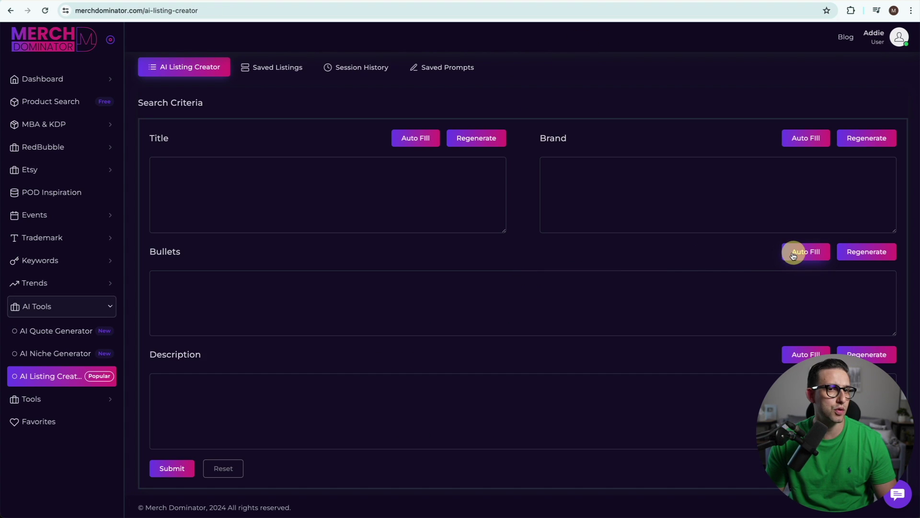
# Step: Fill the Bullets prompt with the t-shirt template plus title, and search tags for 'Stepping Into Juneteenth'
pyautogui.click(808, 254)
pyautogui.click(451, 309)
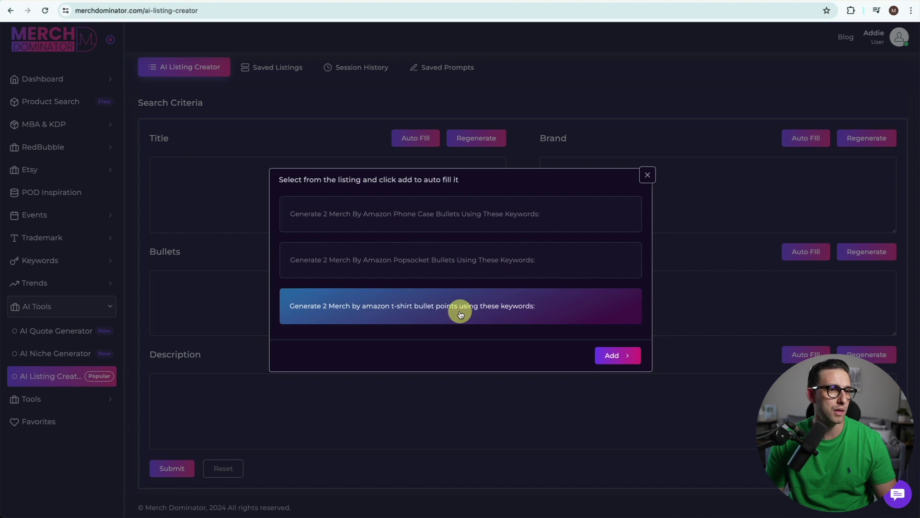
pyautogui.click(618, 357)
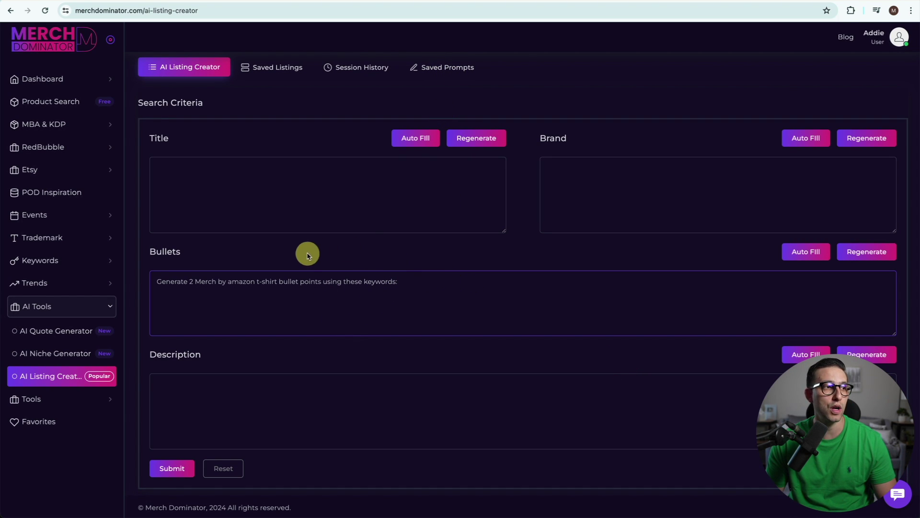
pyautogui.click(381, 300)
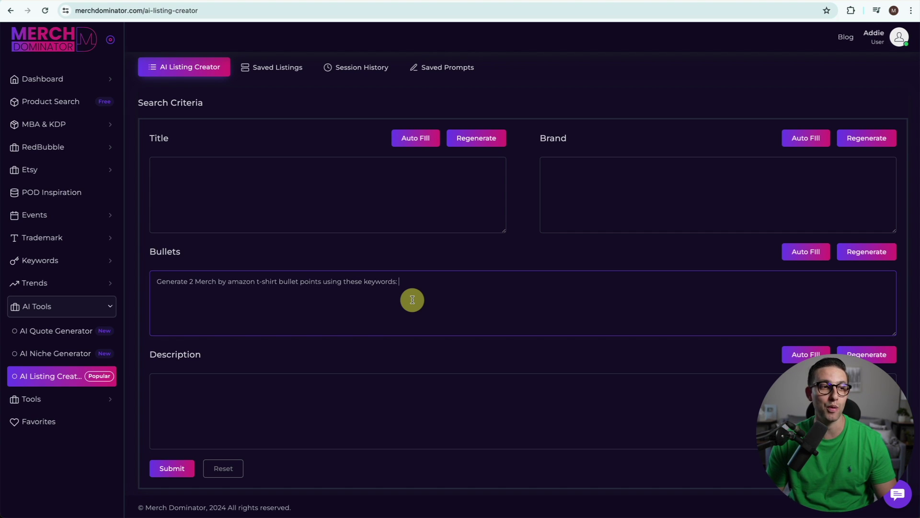
pyautogui.press('super+v')
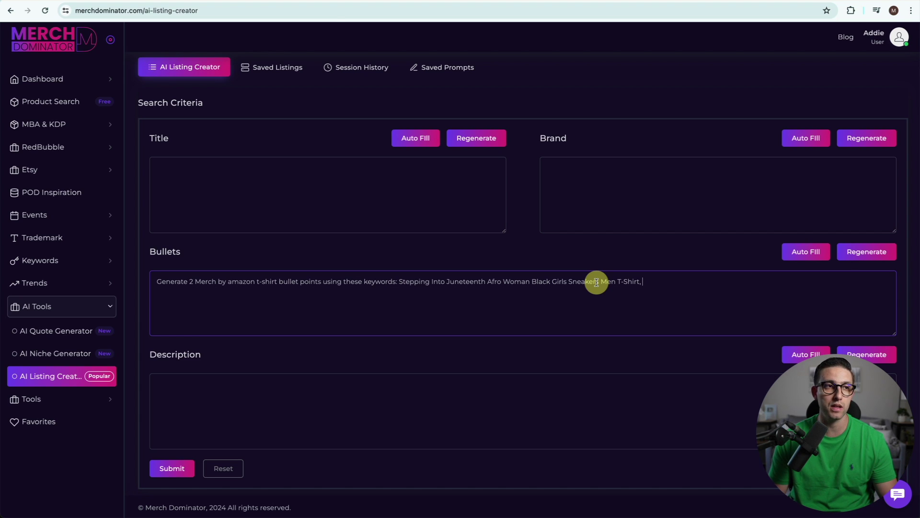
pyautogui.moveTo(399, 282); pyautogui.dragTo(484, 282)
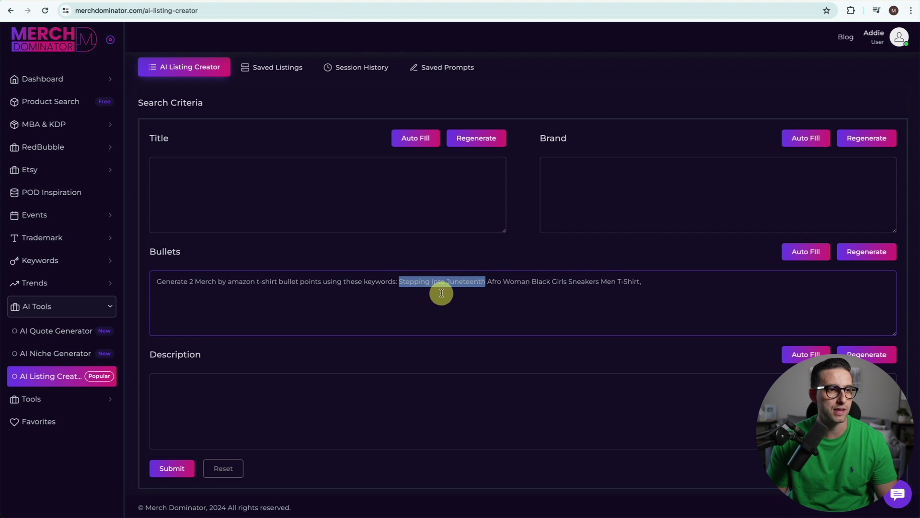
pyautogui.press('super+v')
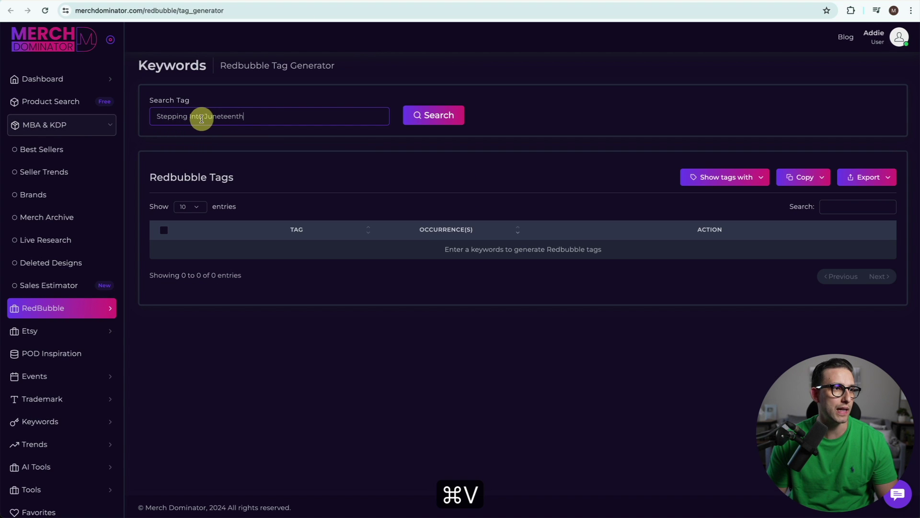
# Step: Run the tag search and tick freedom, african american, 1865, independence, melanin and black pride
pyautogui.click(434, 117)
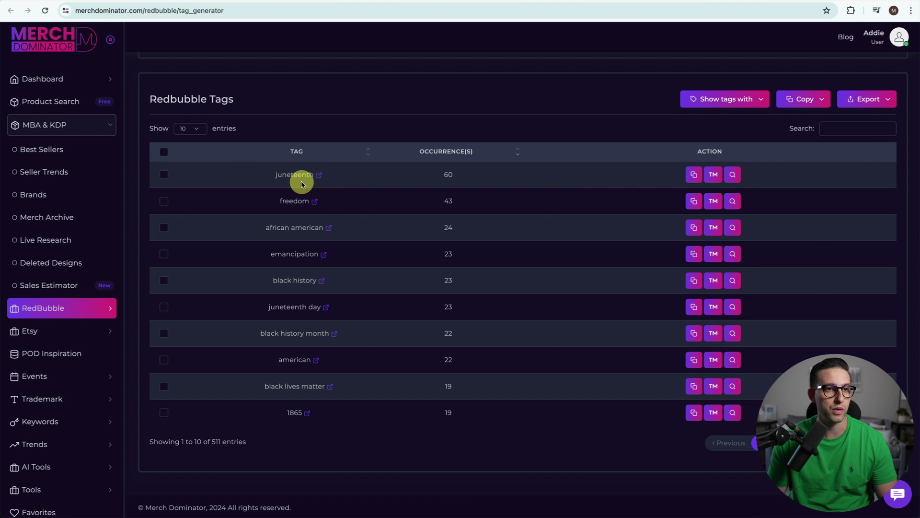
pyautogui.click(164, 201)
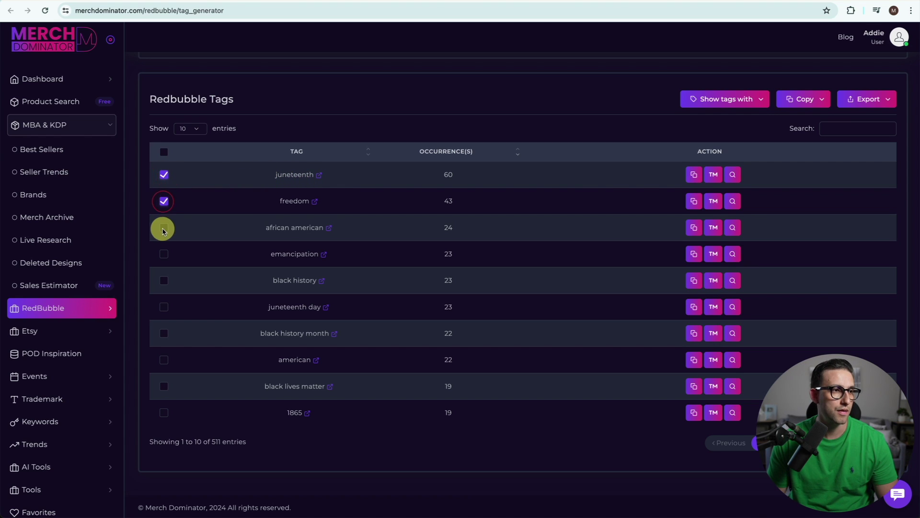
pyautogui.click(163, 229)
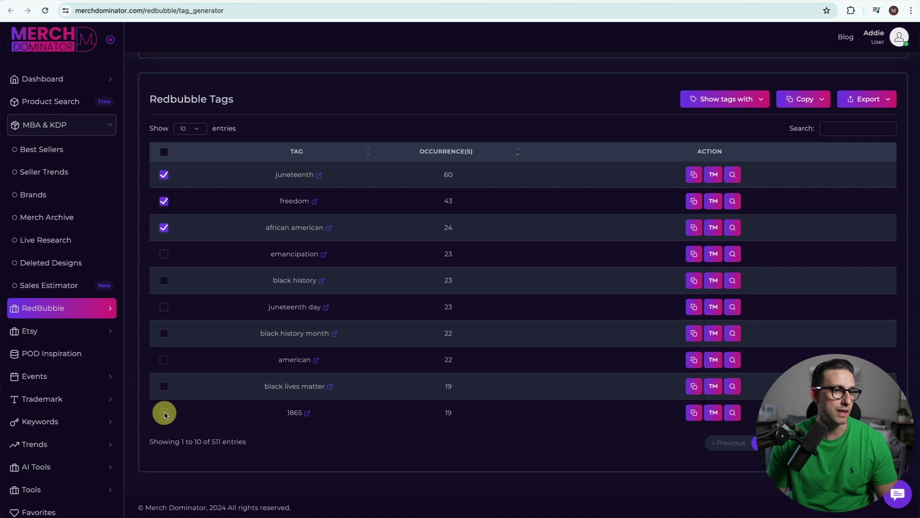
pyautogui.click(164, 414)
pyautogui.scroll(-3, 164, 336)
pyautogui.click(164, 318)
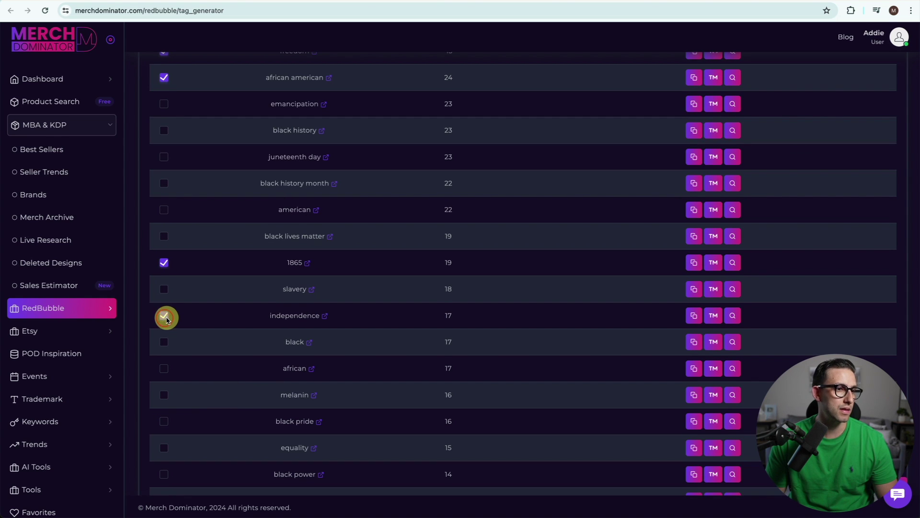
pyautogui.scroll(-2, 164, 311)
pyautogui.click(164, 307)
pyautogui.scroll(-1, 163, 304)
pyautogui.click(163, 305)
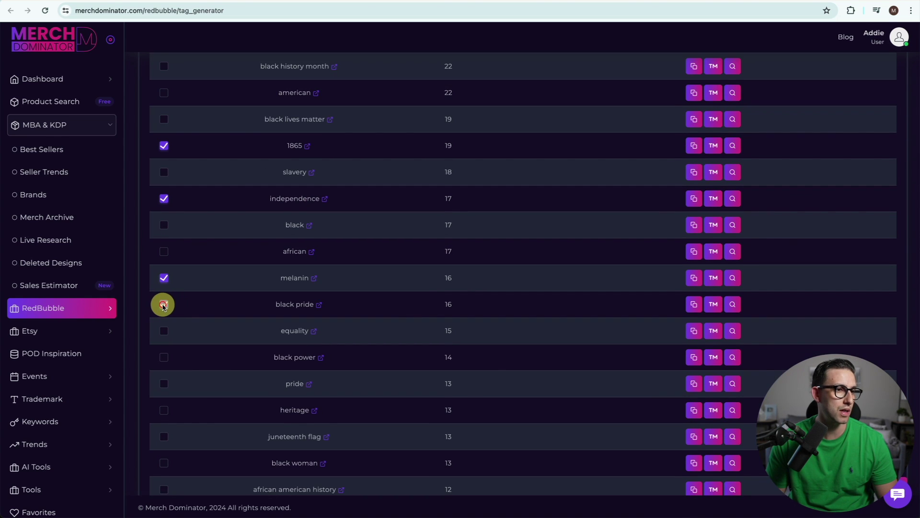
# Step: Tick heritage, african american history, juneteenth is my independence day and black culture, then copy selected tags
pyautogui.scroll(-3, 163, 307)
pyautogui.click(162, 334)
pyautogui.scroll(-3, 163, 333)
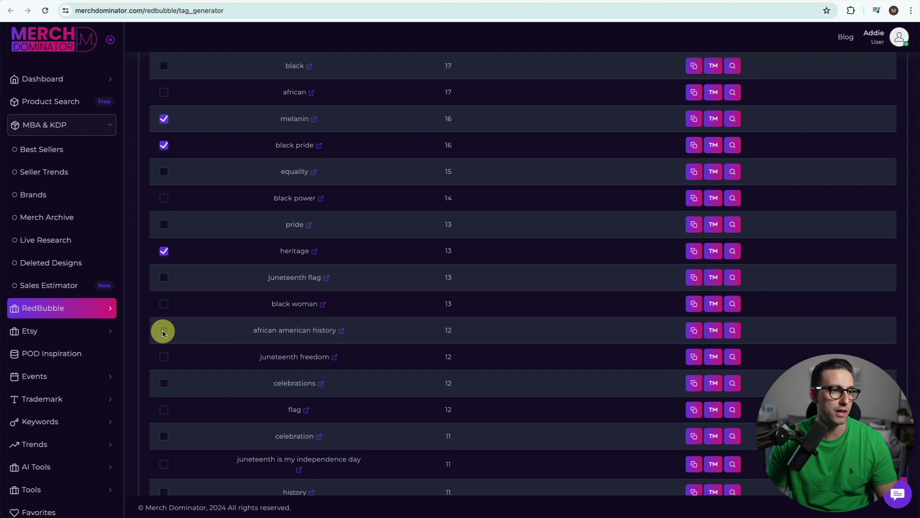
pyautogui.click(163, 332)
pyautogui.scroll(-3, 164, 360)
pyautogui.click(163, 393)
pyautogui.scroll(-4, 164, 365)
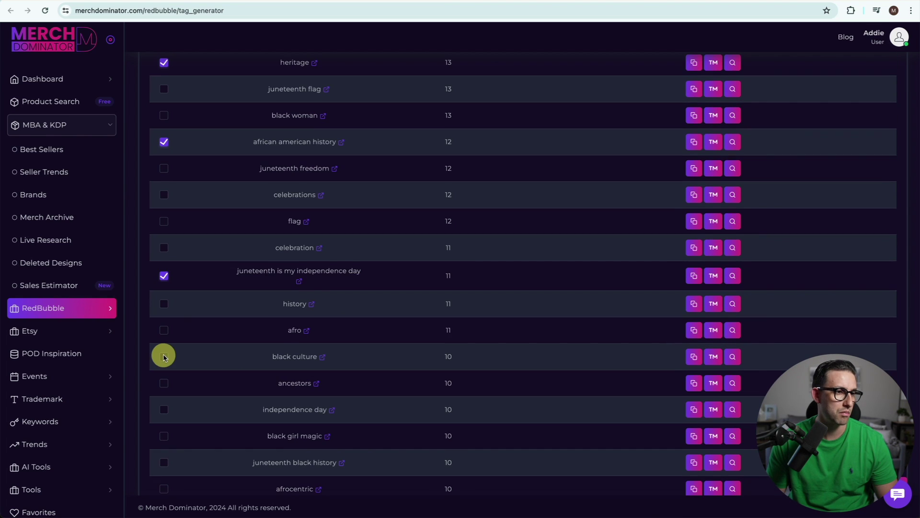
pyautogui.click(163, 357)
pyautogui.scroll(-8, 164, 357)
pyautogui.scroll(20, 341, 328)
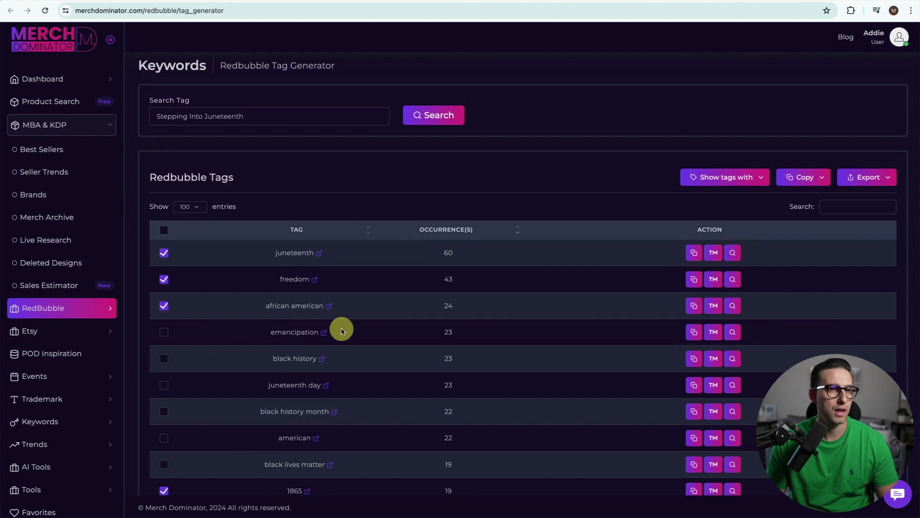
pyautogui.click(811, 181)
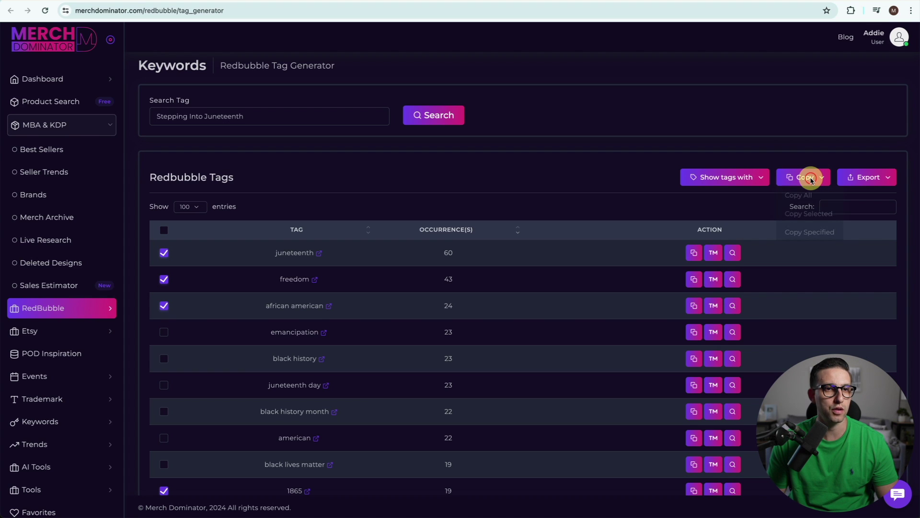
pyautogui.click(806, 215)
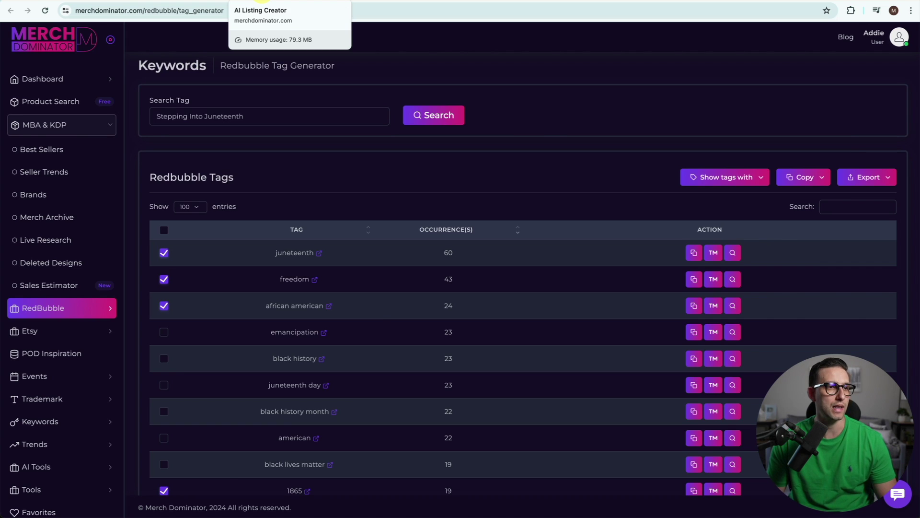
# Step: Paste the copied tags into the Bullets prompt and copy the full keyword list
pyautogui.click(262, 2)
pyautogui.click(655, 287)
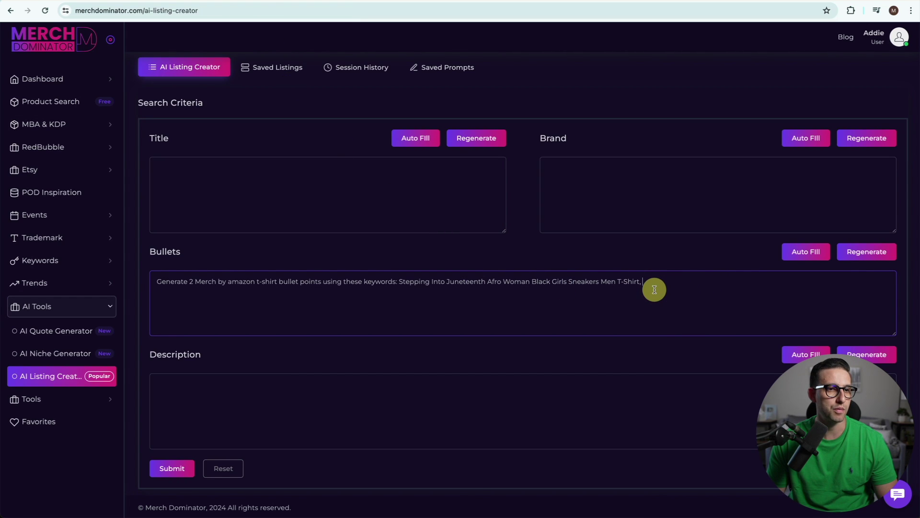
pyautogui.hotkey('ctrl', 'v')
pyautogui.moveTo(771, 293); pyautogui.dragTo(400, 278)
pyautogui.press('super+c')
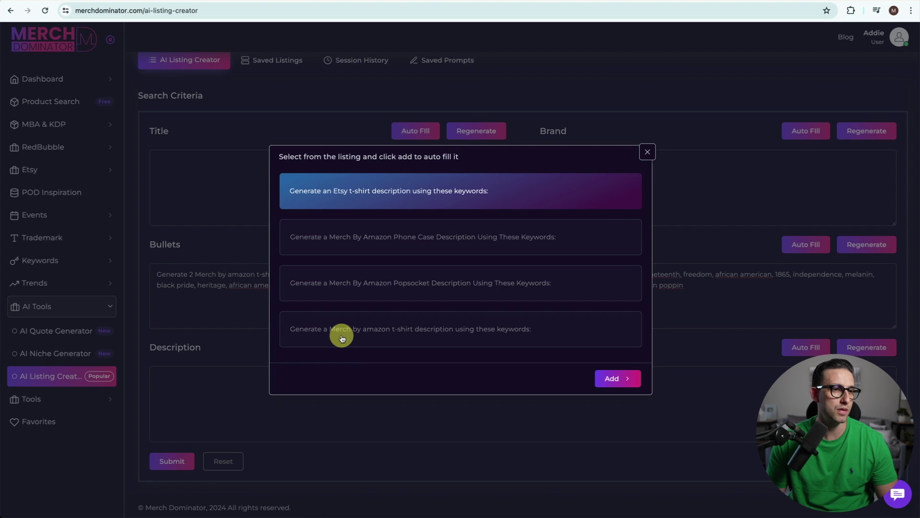
# Step: Fill the Description prompt with the Merch by Amazon t-shirt template and the keywords
pyautogui.click(342, 337)
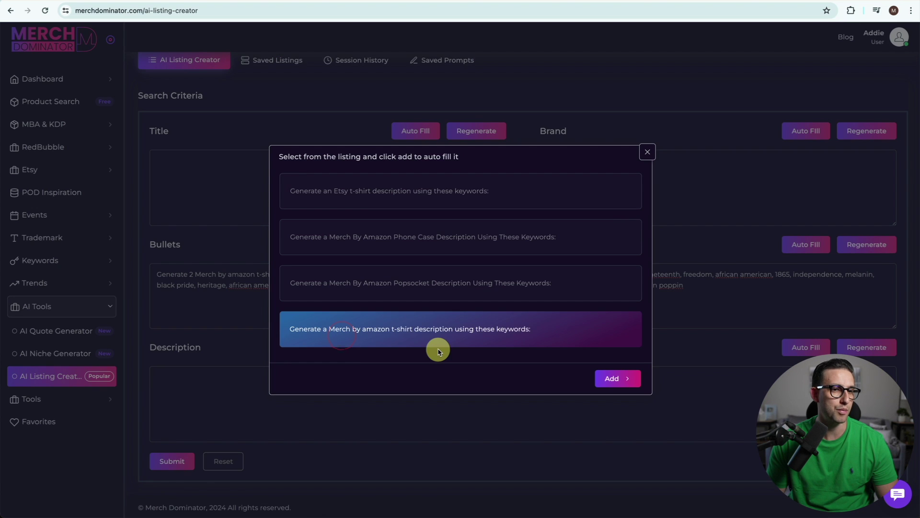
pyautogui.click(623, 382)
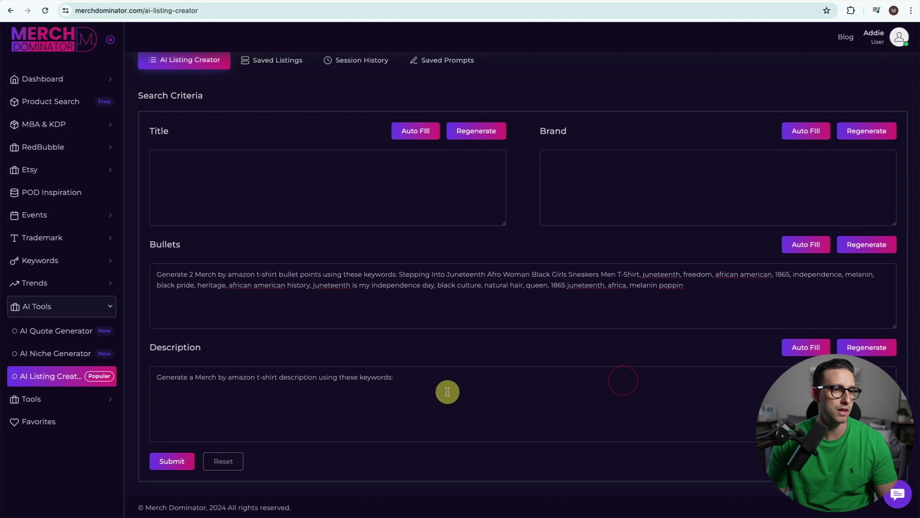
pyautogui.click(414, 378)
pyautogui.press('super+v')
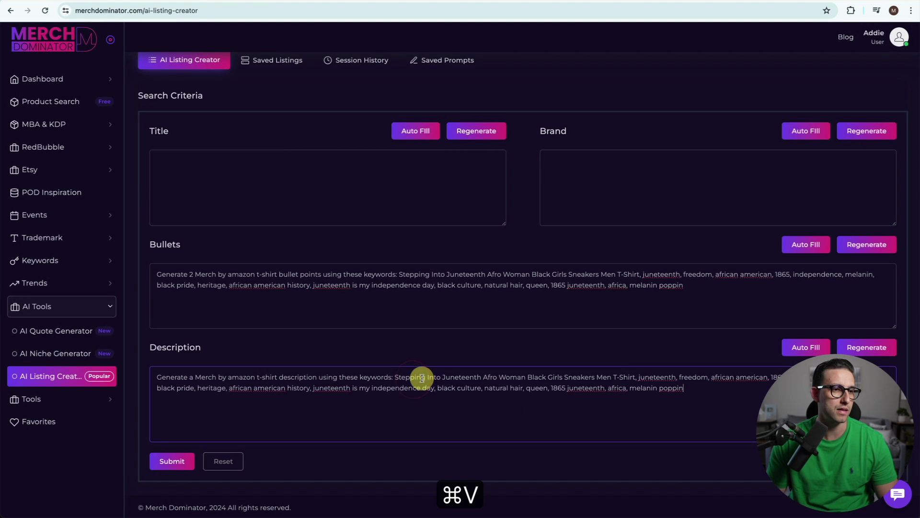
# Step: Generate the two bullet points and description (454 and 758 characters) and review them
pyautogui.click(171, 462)
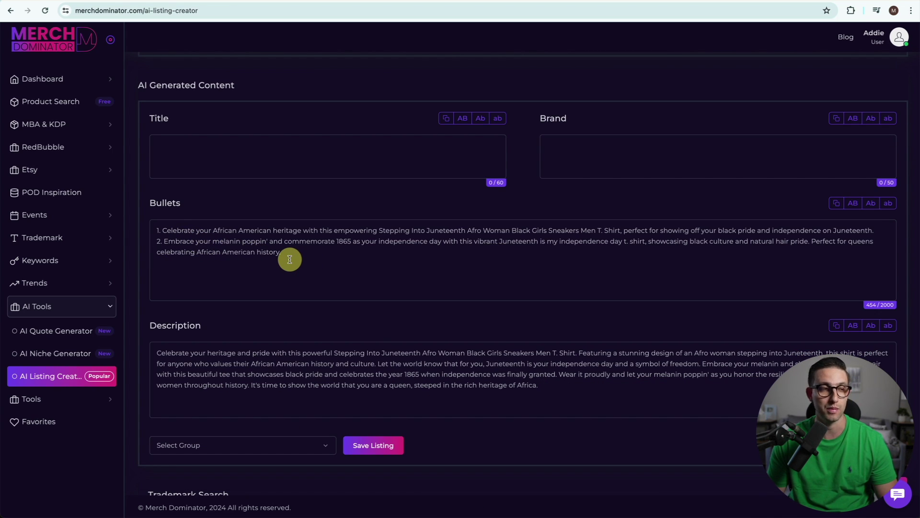
pyautogui.click(345, 257)
pyautogui.scroll(-1, 347, 257)
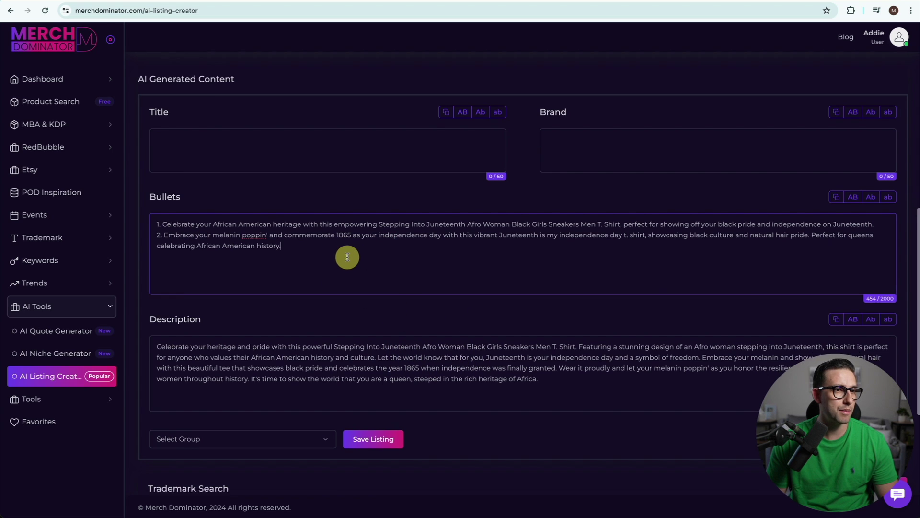
pyautogui.scroll(-2, 347, 257)
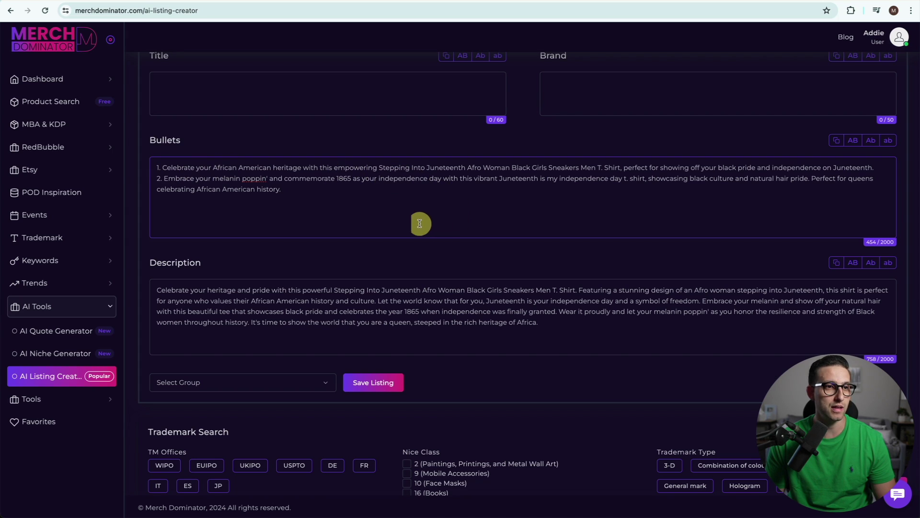
pyautogui.scroll(-1, 367, 221)
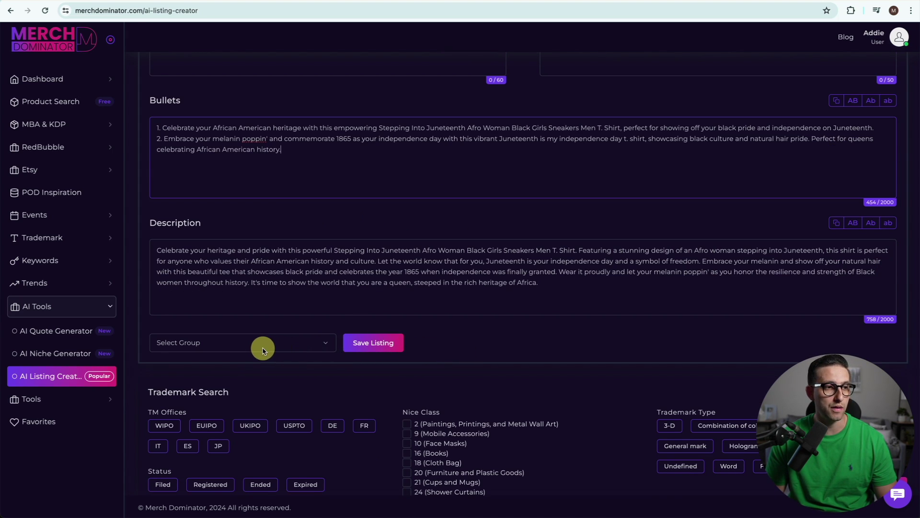
pyautogui.scroll(-2, 278, 340)
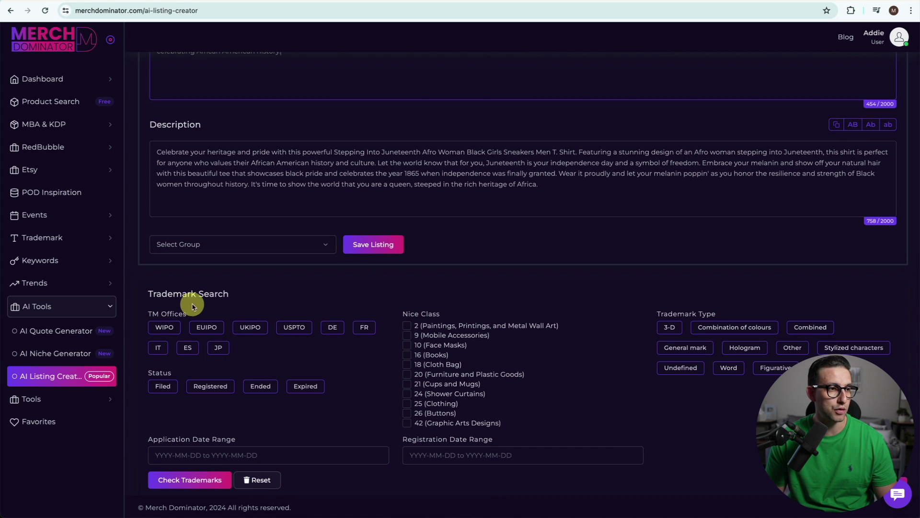
# Step: Run a trademark check limited to registered USPTO word marks in class 25 Clothing
pyautogui.click(294, 330)
pyautogui.click(210, 385)
pyautogui.click(406, 403)
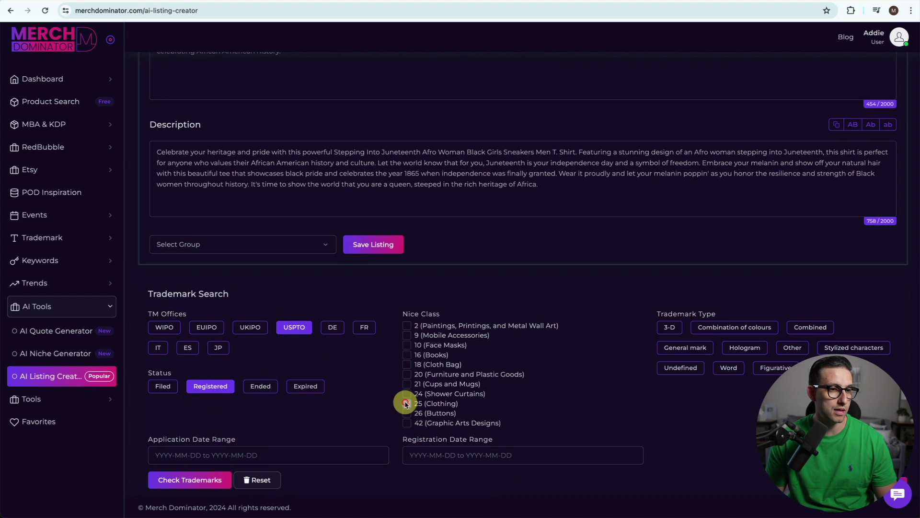
pyautogui.click(730, 368)
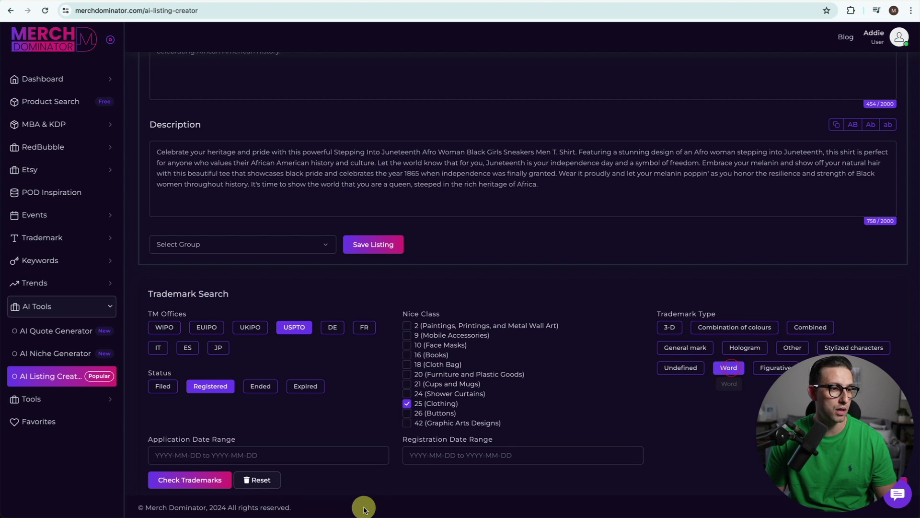
pyautogui.click(186, 481)
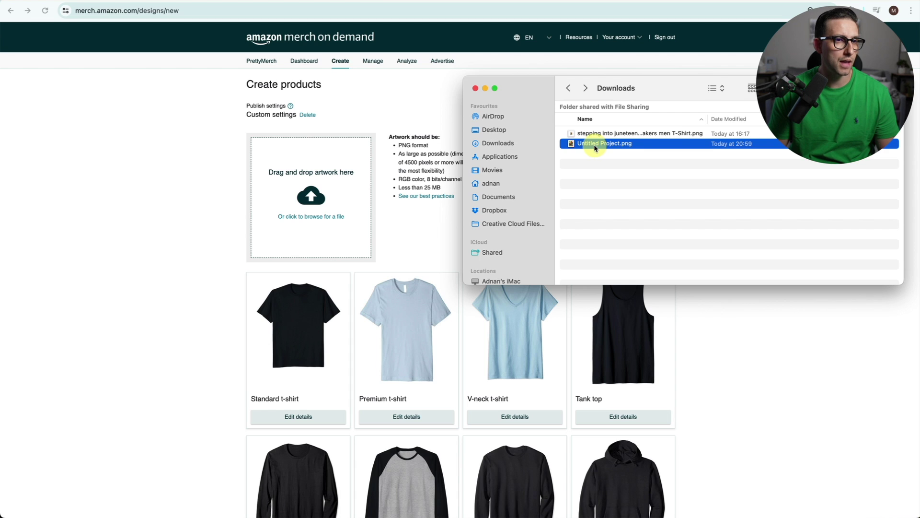
# Step: Upload Untitled Project.png as the artwork for all products and open the Standard t-shirt's details
pyautogui.moveTo(595, 148); pyautogui.dragTo(337, 198)
pyautogui.scroll(-5, 411, 236)
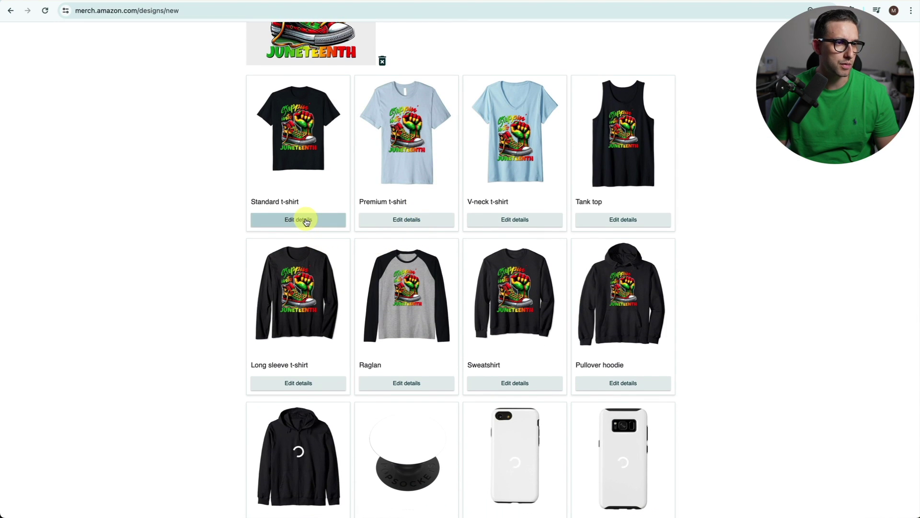
pyautogui.click(305, 220)
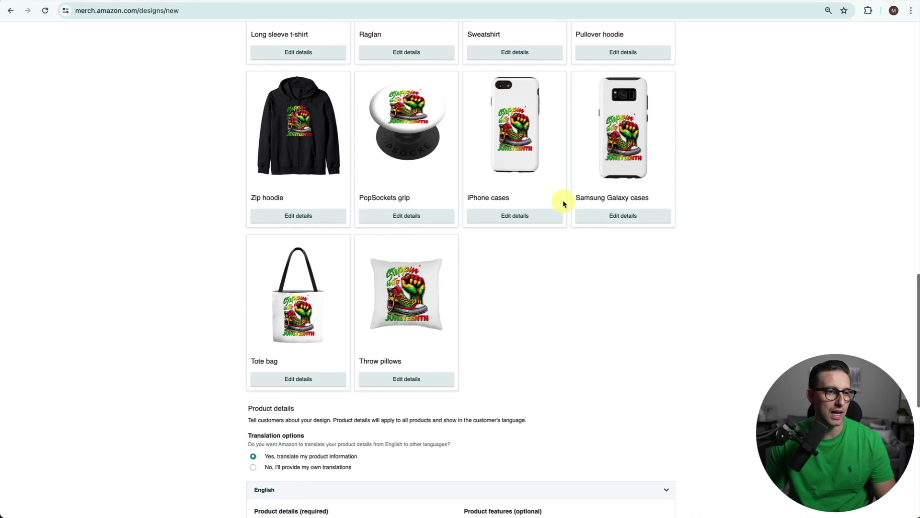
# Step: Publish the Stepping Into Juneteenth design and confirm it for all listed products
pyautogui.scroll(-6, 563, 201)
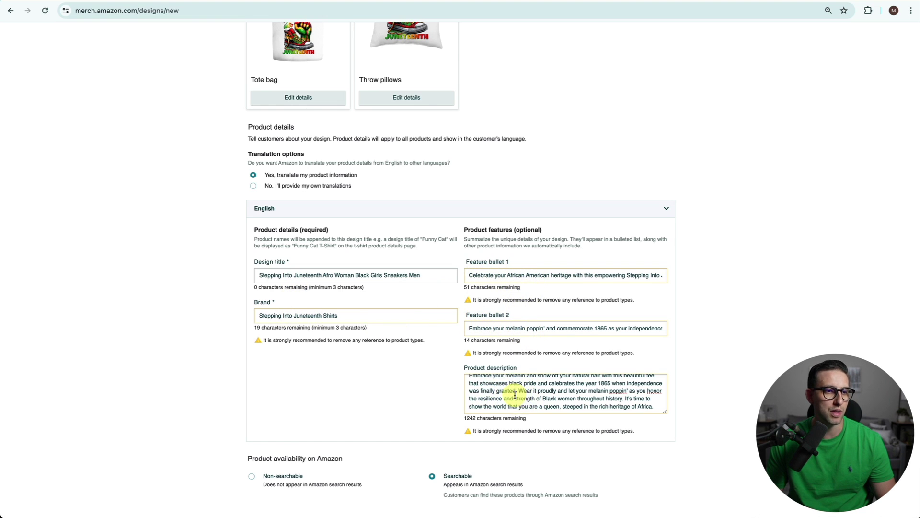
pyautogui.scroll(-5, 515, 395)
pyautogui.click(648, 408)
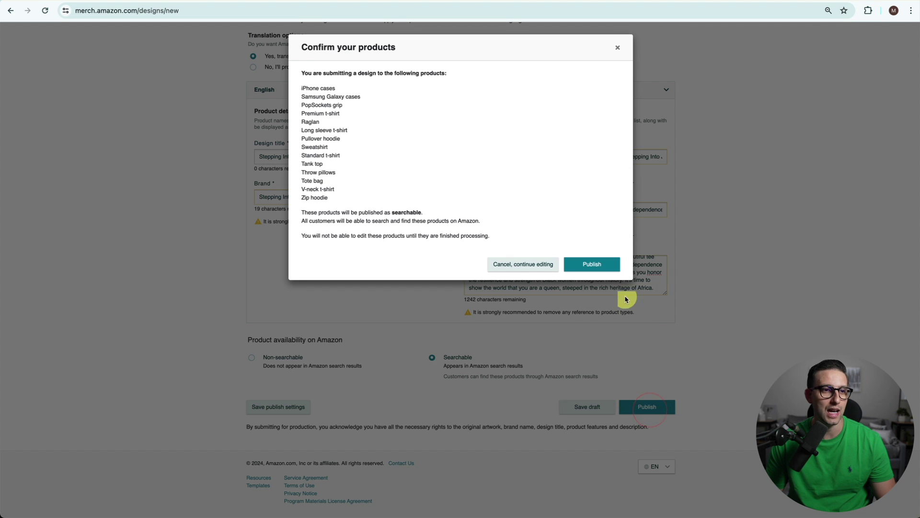
pyautogui.click(593, 265)
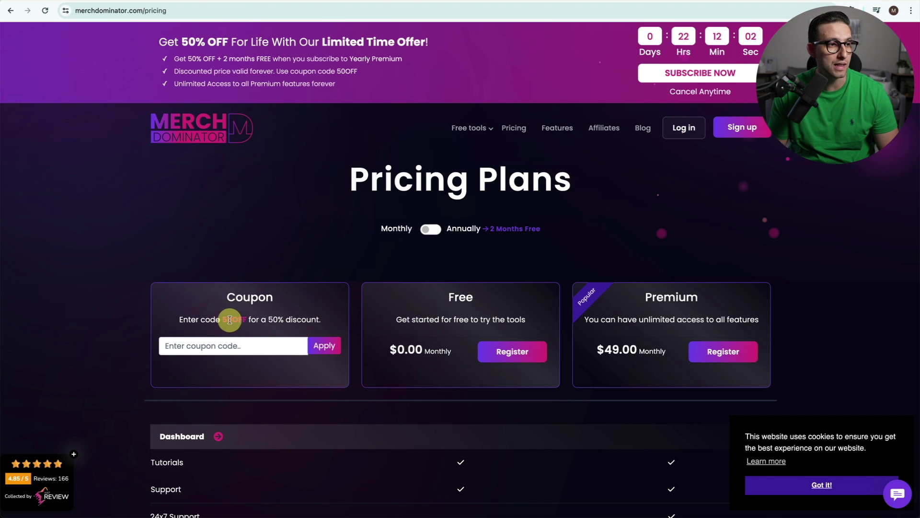
# Step: Apply the 50% coupon code and switch to annual billing, showing Premium at $245
pyautogui.press('super+c')
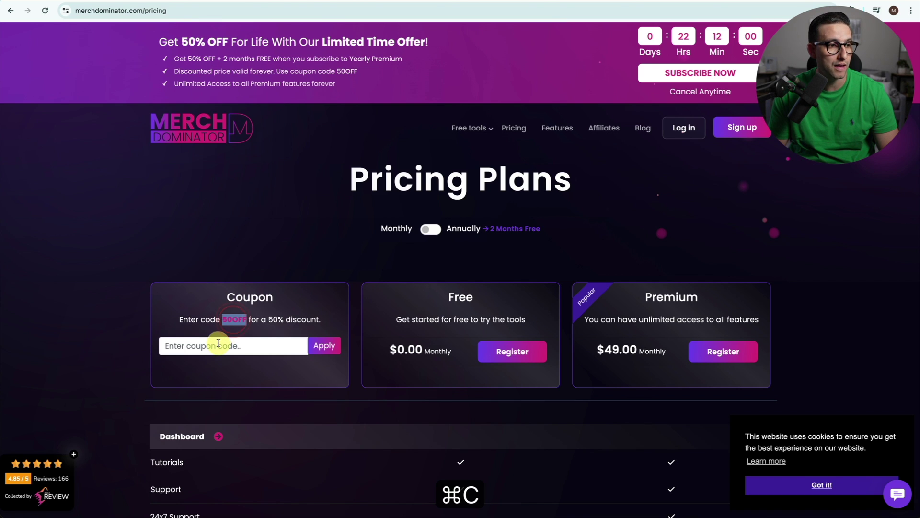
pyautogui.click(191, 345)
pyautogui.press('super+v')
pyautogui.click(322, 345)
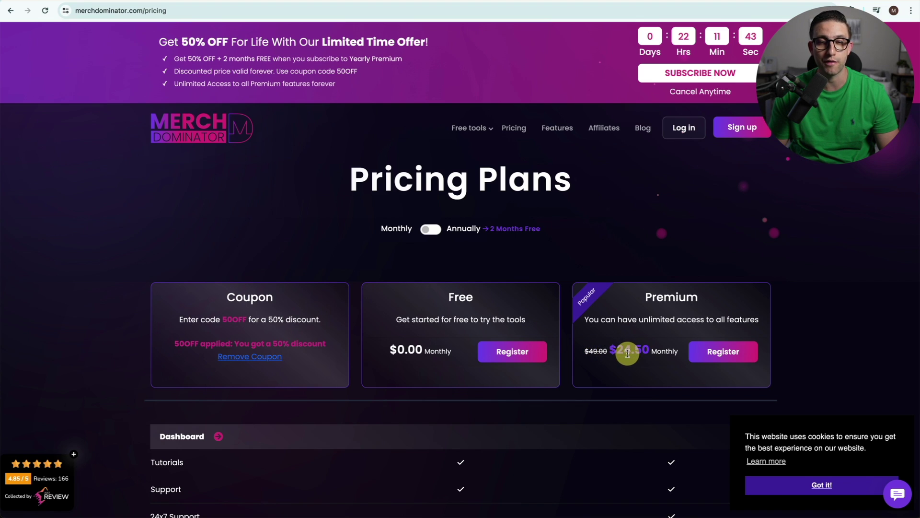
pyautogui.click(429, 229)
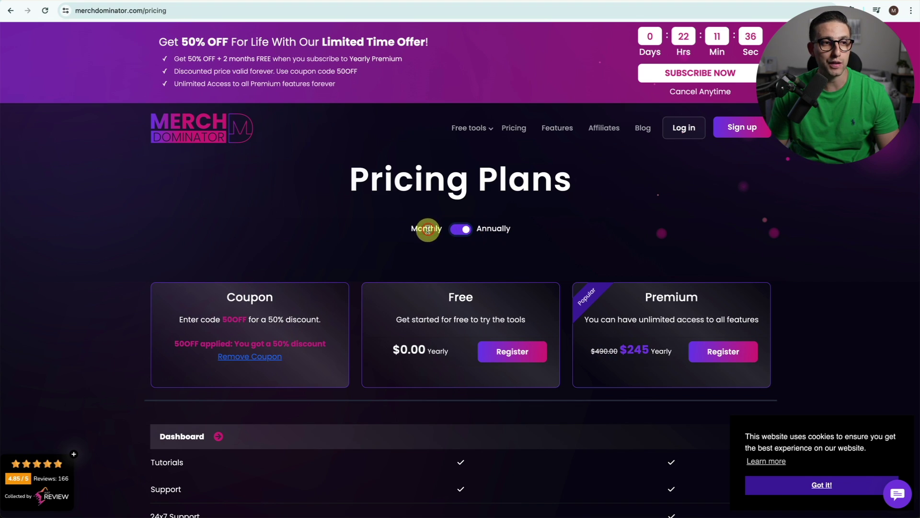